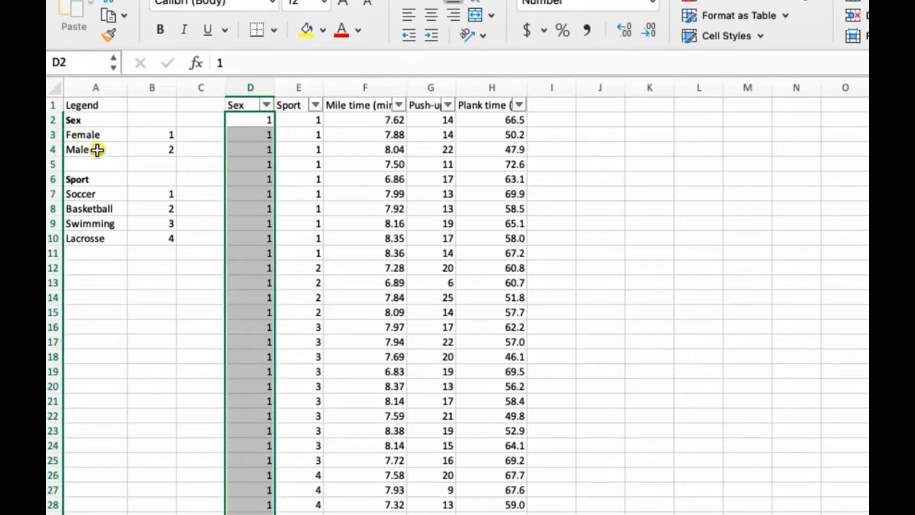
- Examine the Sex codes in column D against the legend for female and male
scroll(262, 207, down, 5)
drag(246, 401, 248, 514)
scroll(457, 305, down, 5)
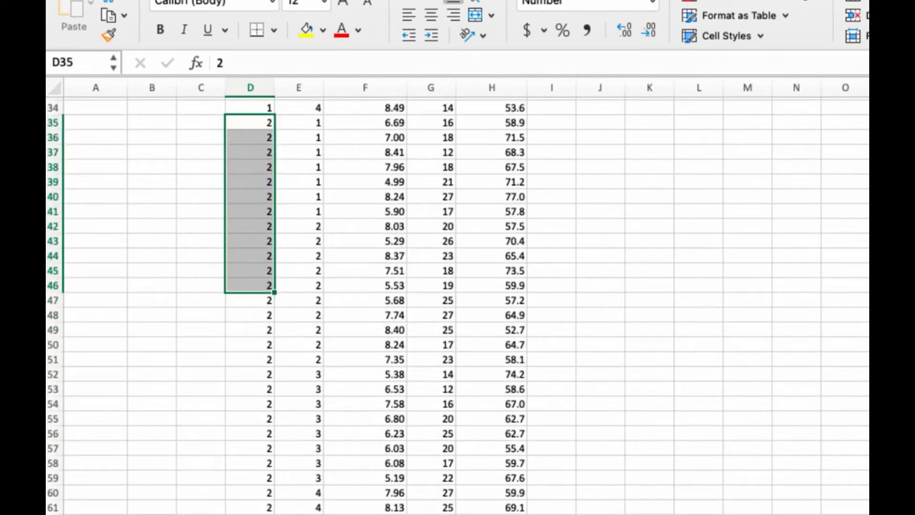
scroll(458, 305, up, 10)
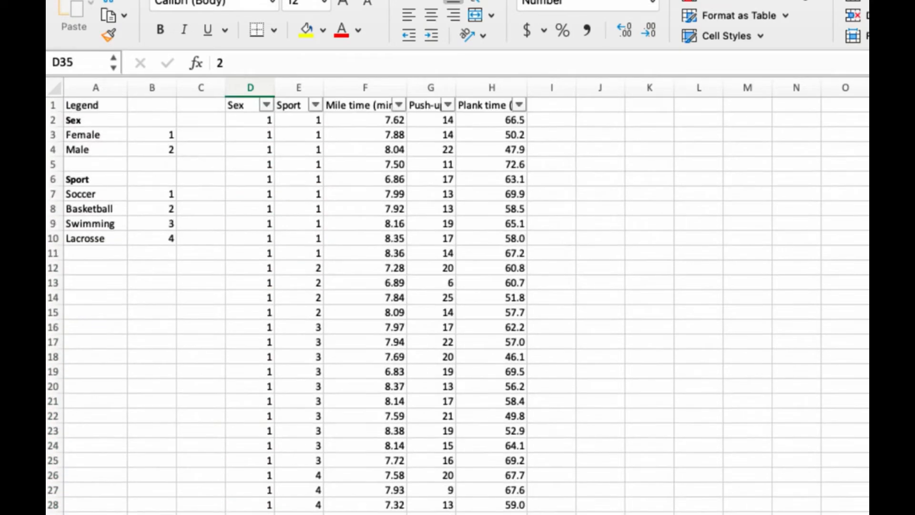
- Examine how the Sport codes in column E match the sport legend and combine with the Sex codes
drag(86, 180, 164, 197)
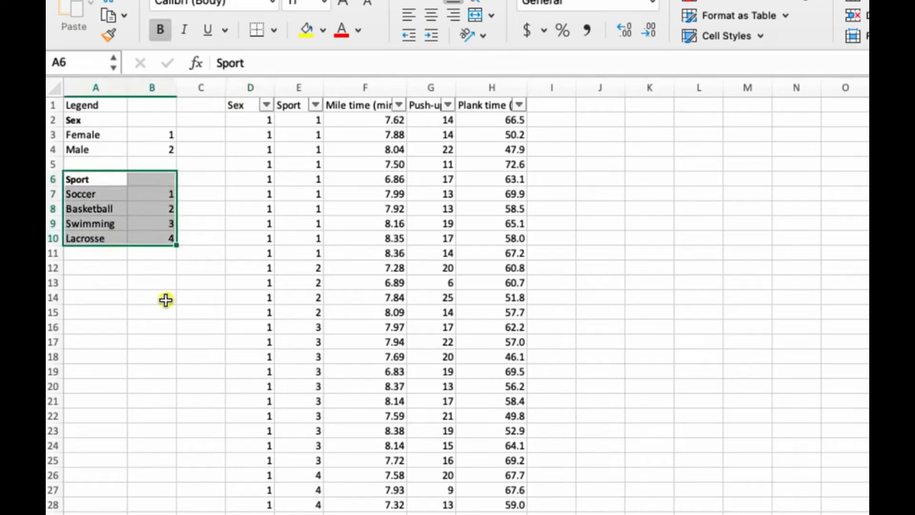
drag(307, 121, 288, 248)
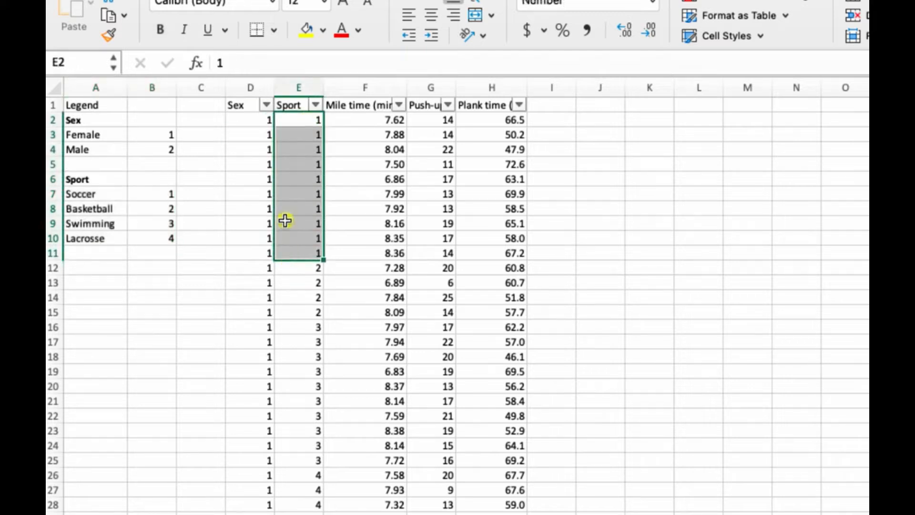
drag(250, 115, 292, 252)
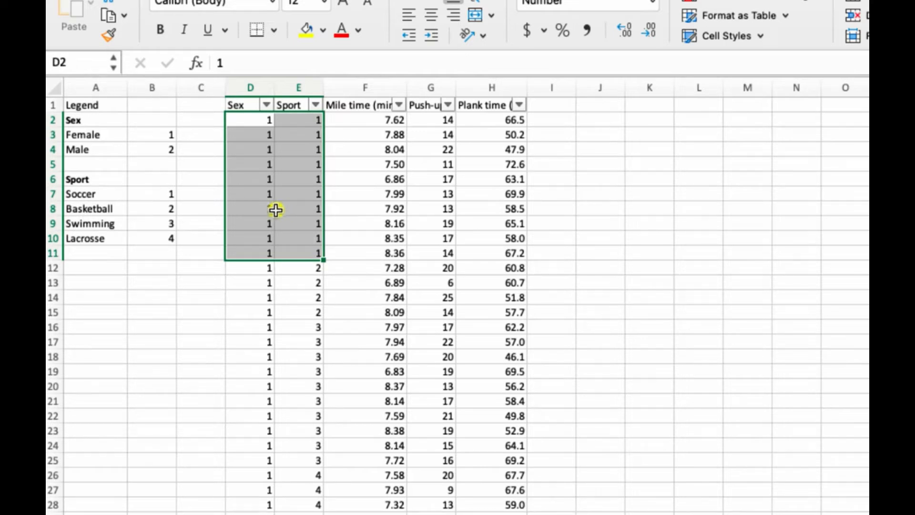
scroll(300, 246, down, 5)
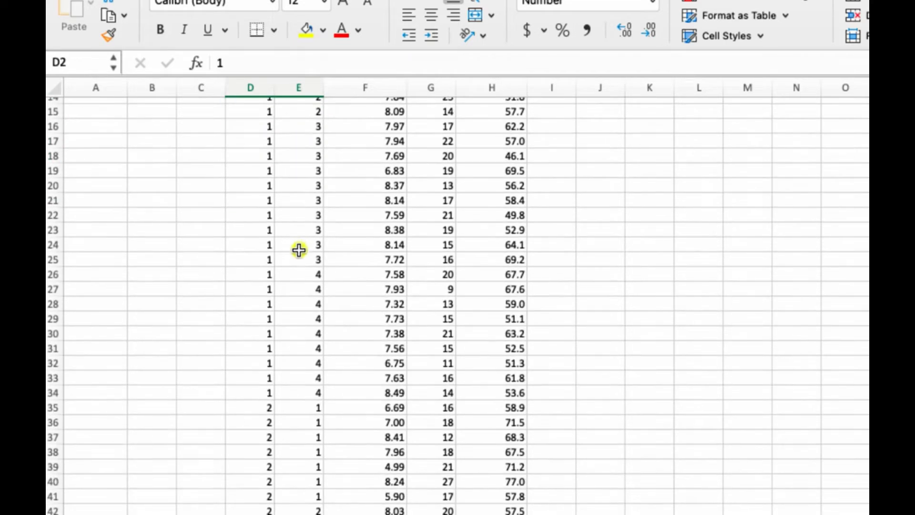
drag(265, 398, 296, 486)
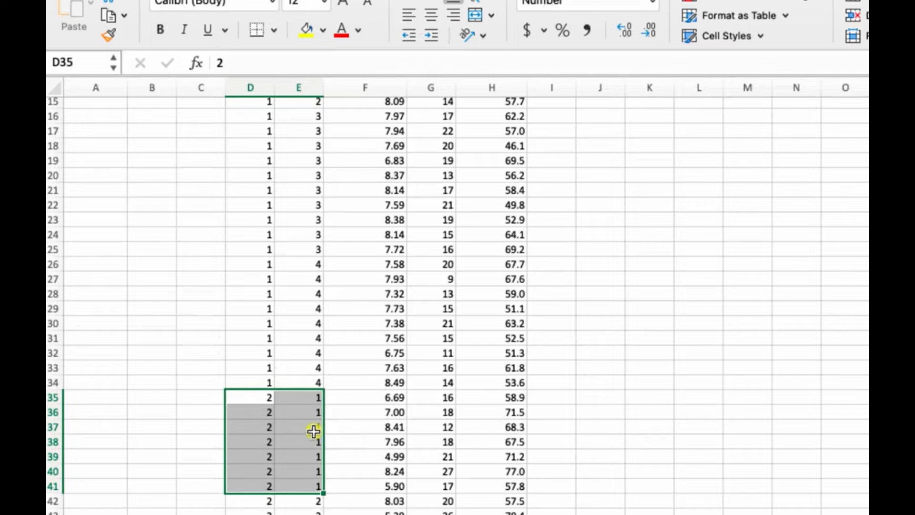
scroll(302, 445, up, 5)
scroll(307, 443, up, 1)
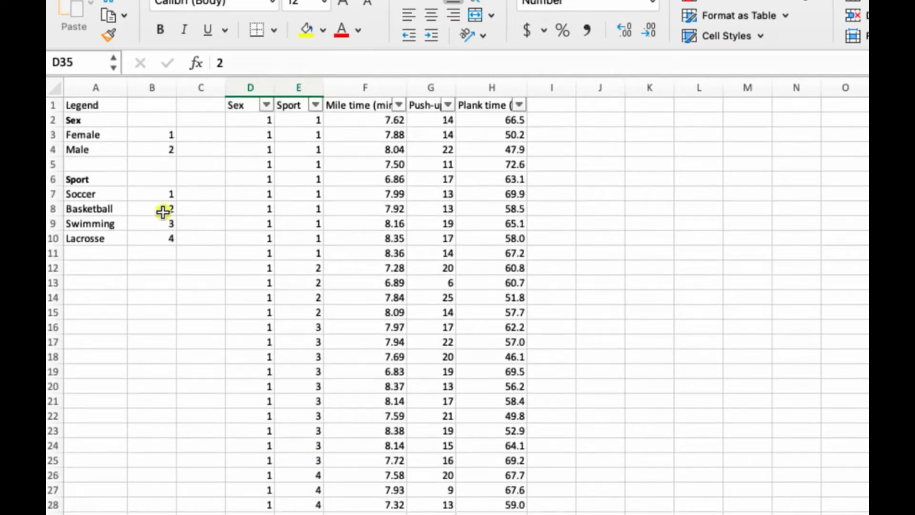
drag(298, 268, 298, 371)
drag(298, 335, 300, 491)
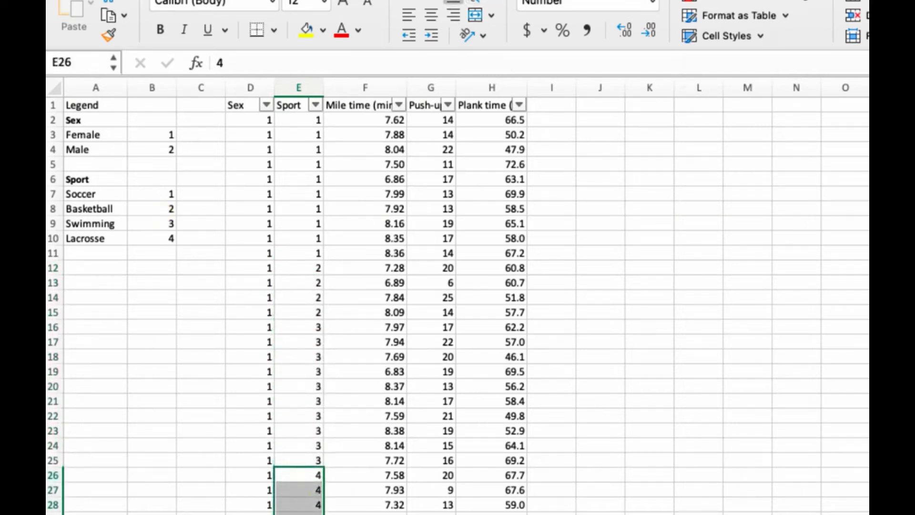
click(351, 194)
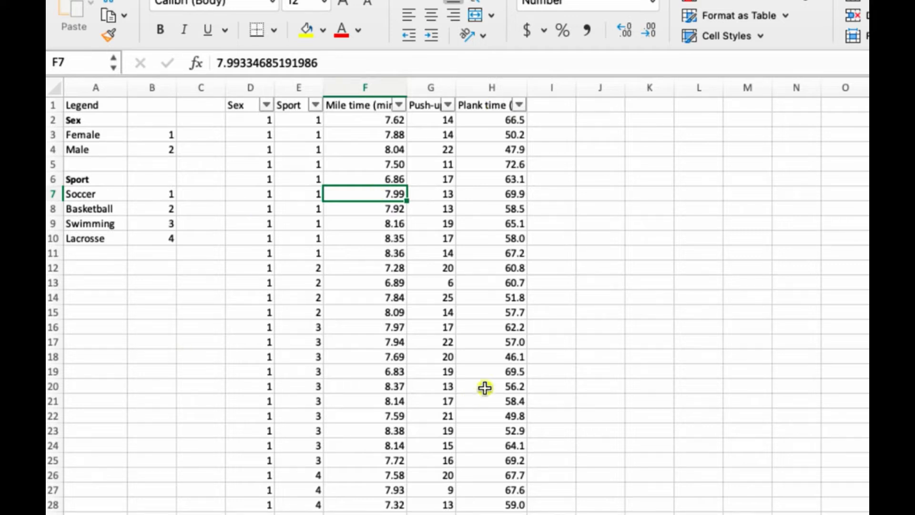
- Copy the whole data table from Sex to Plank time, headers included, and switch to the SPSS Statistics Data Editor
drag(242, 101, 468, 98)
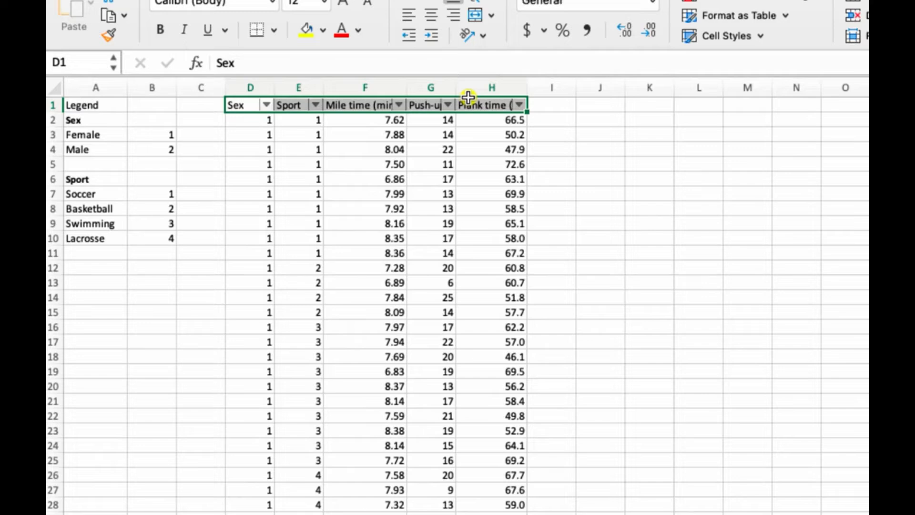
key(ctrl+shift+Down)
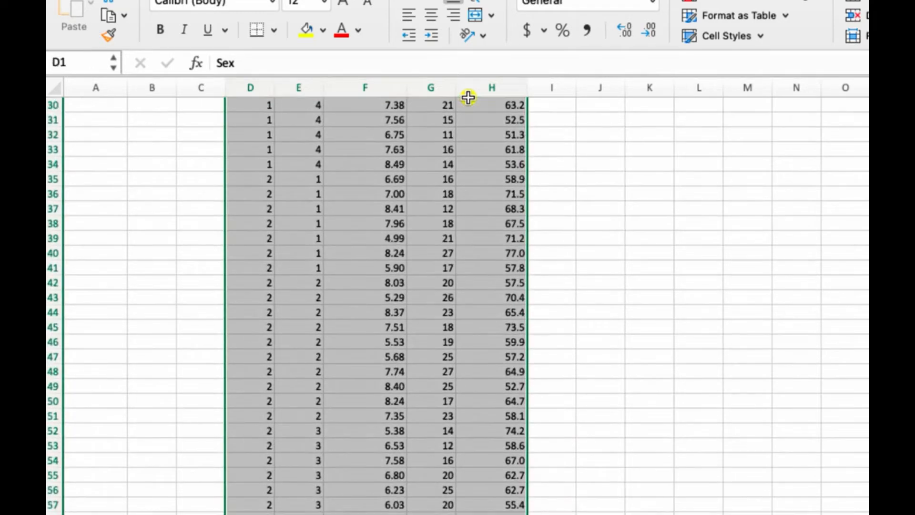
scroll(433, 274, up, 10)
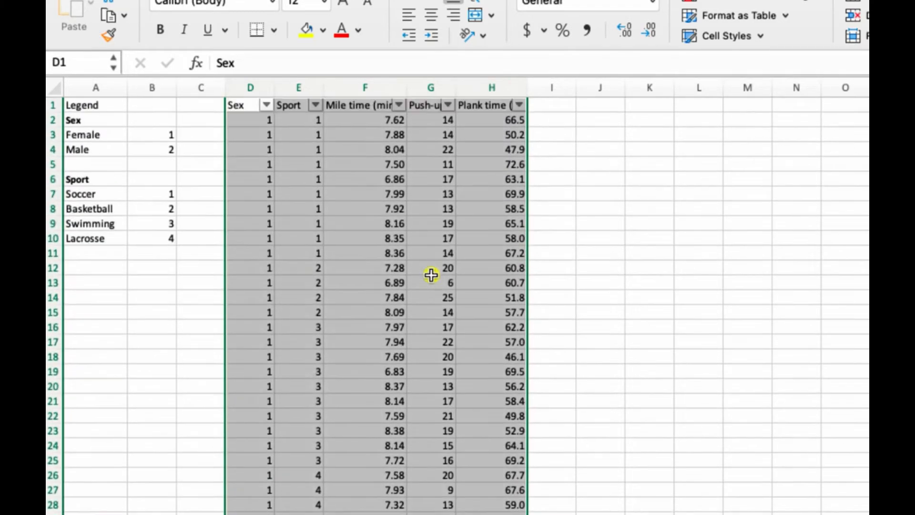
key(ctrl+c)
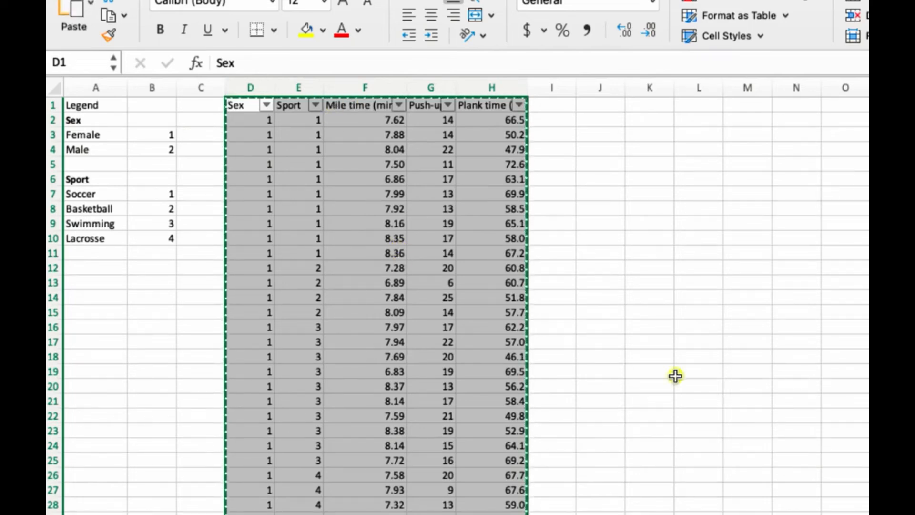
key(super+m)
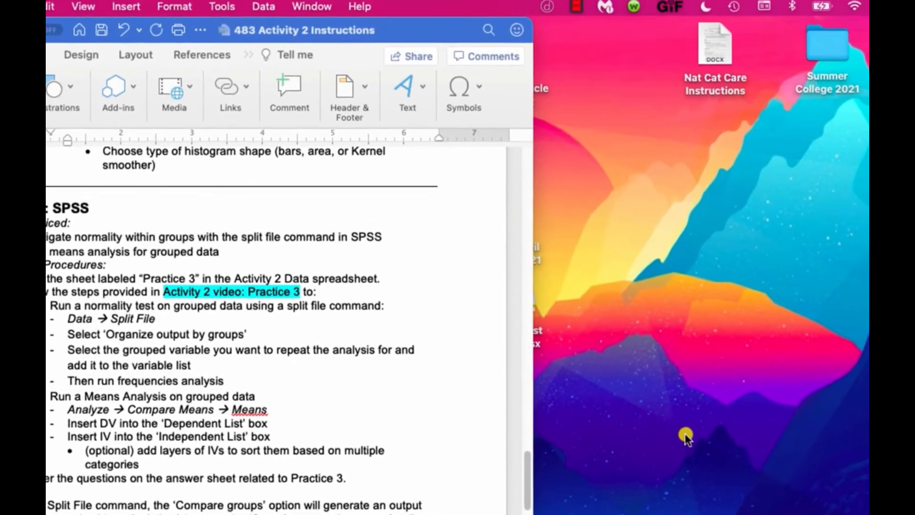
click(865, 513)
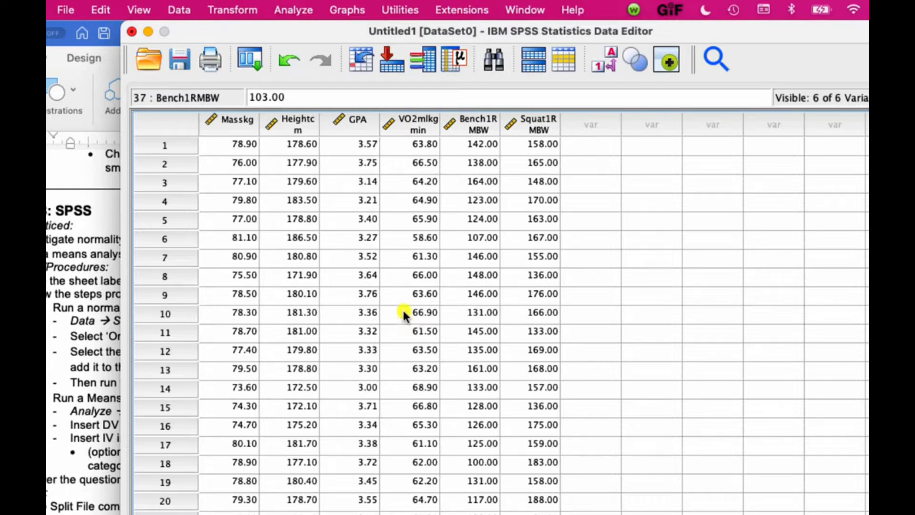
click(185, 63)
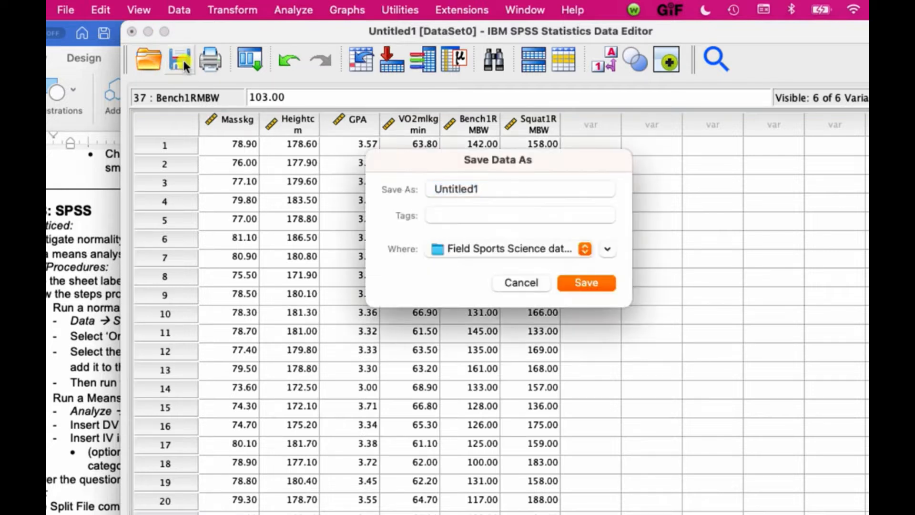
click(461, 189)
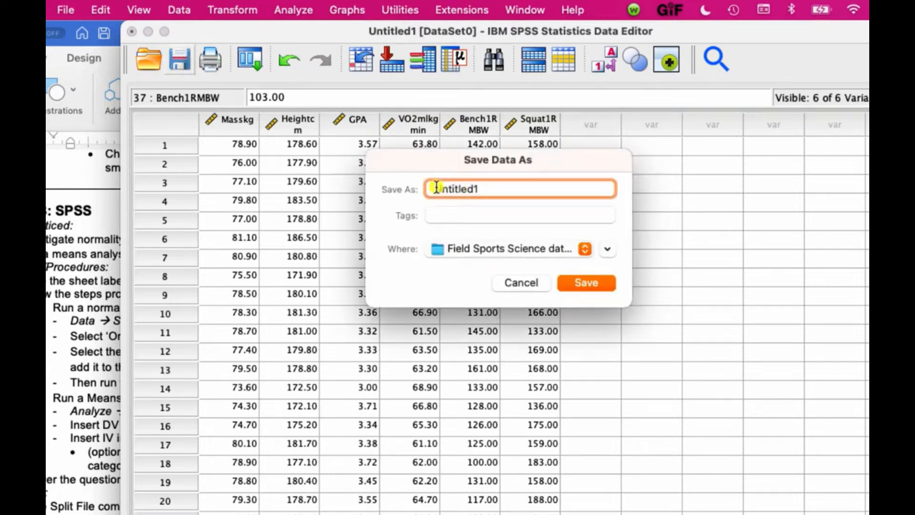
click(610, 250)
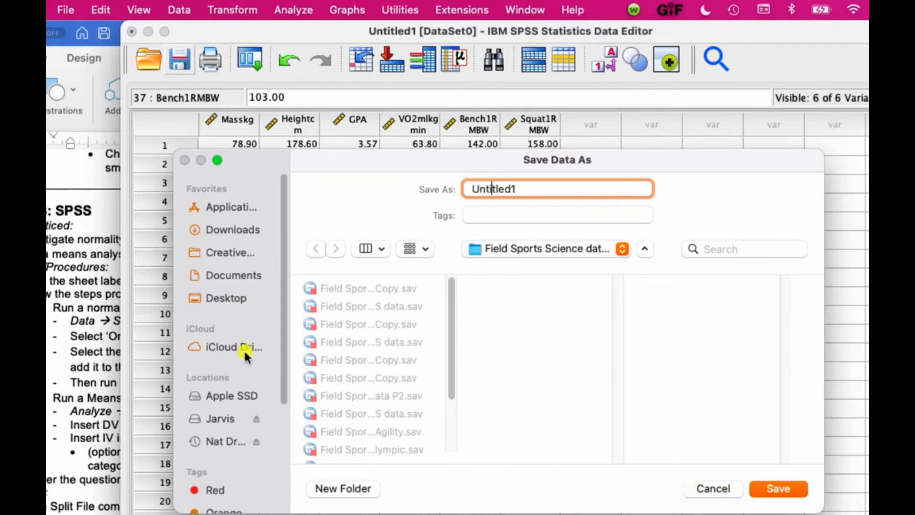
click(234, 300)
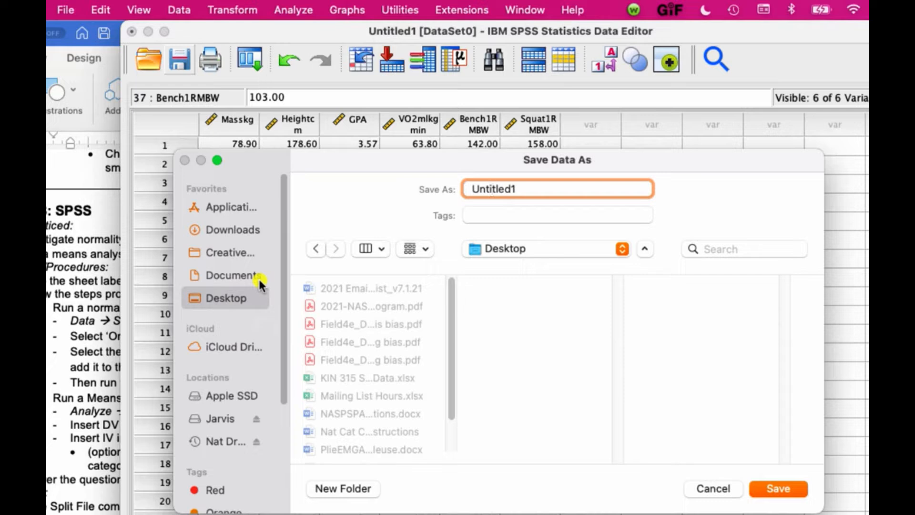
click(714, 488)
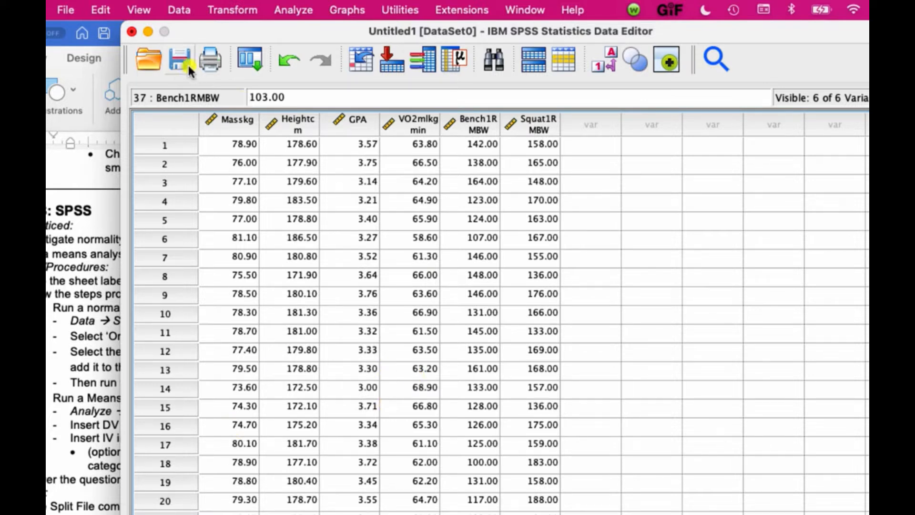
- Create a new empty dataset
click(66, 10)
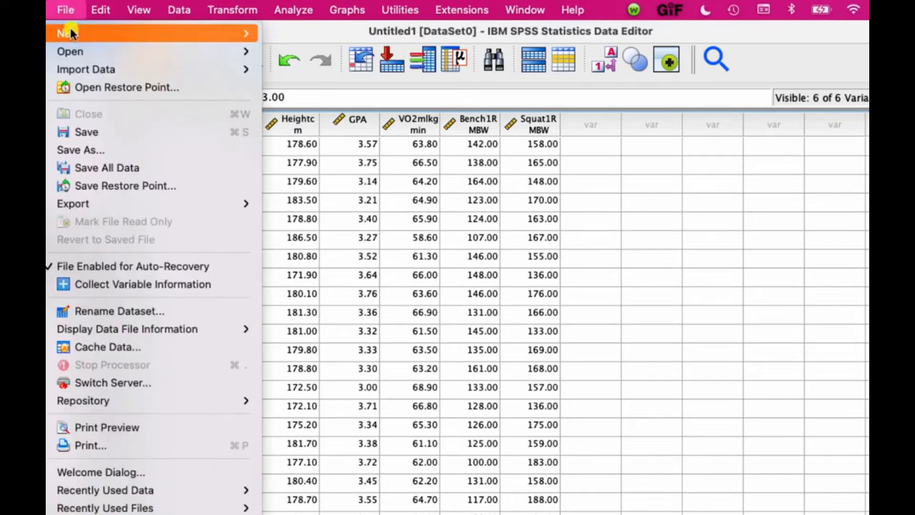
mouse_move(69, 33)
key(Right)
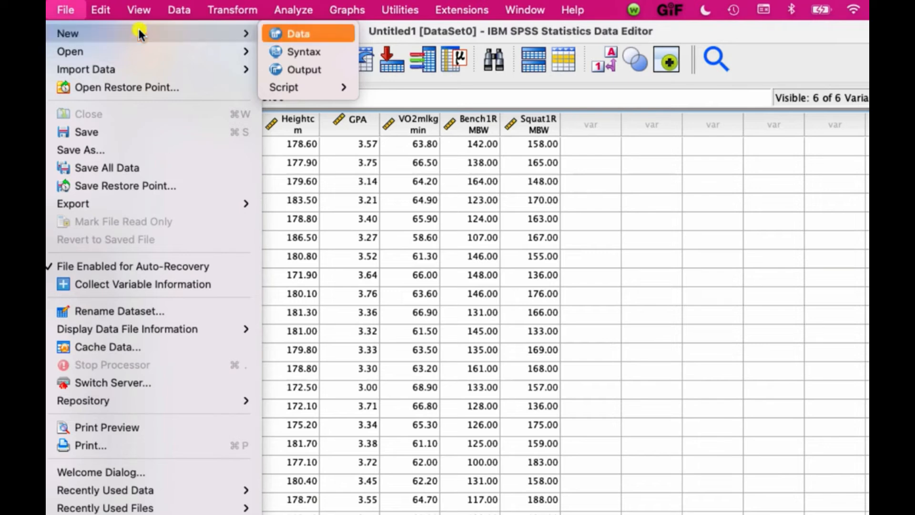
click(319, 33)
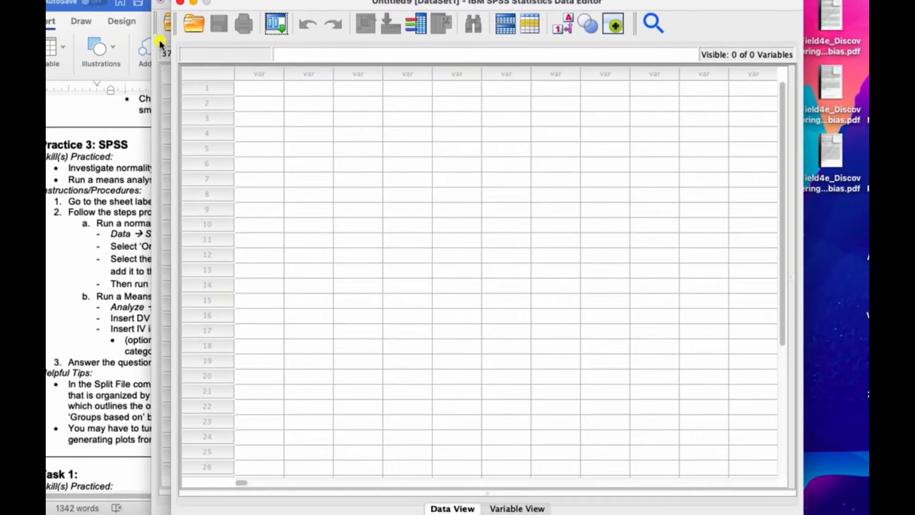
- Minimize the previous dataset's window and paste the copied data with variable names from the first cell of the new dataset
click(131, 82)
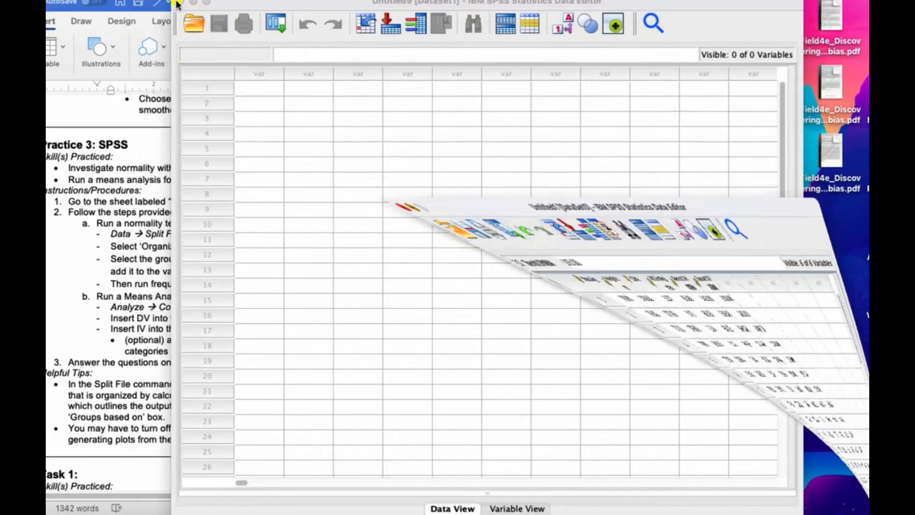
click(174, 2)
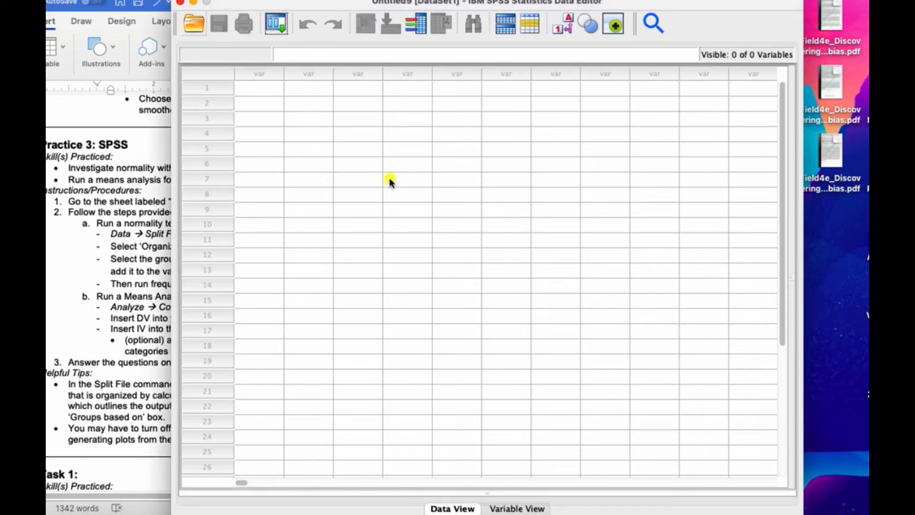
right_click(261, 89)
click(304, 161)
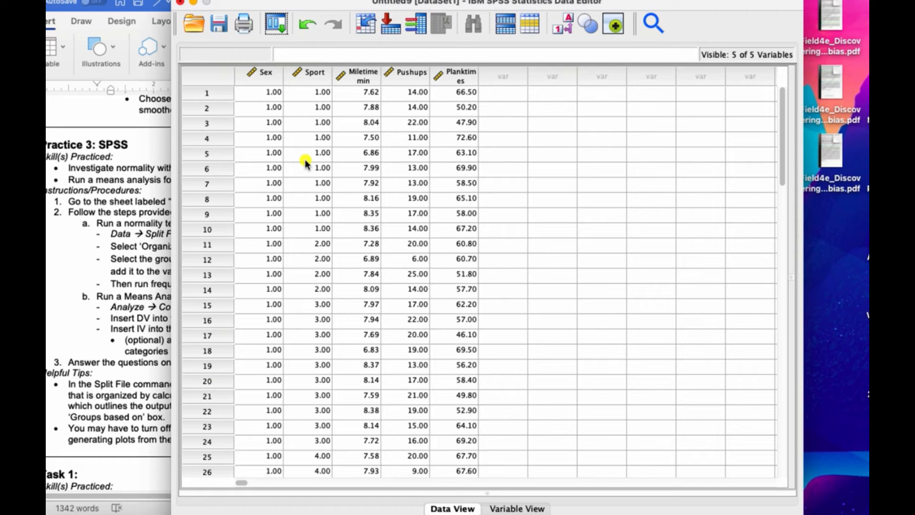
- Show the variable definitions and set the measurement level of Sex and Sport to Nominal
click(509, 509)
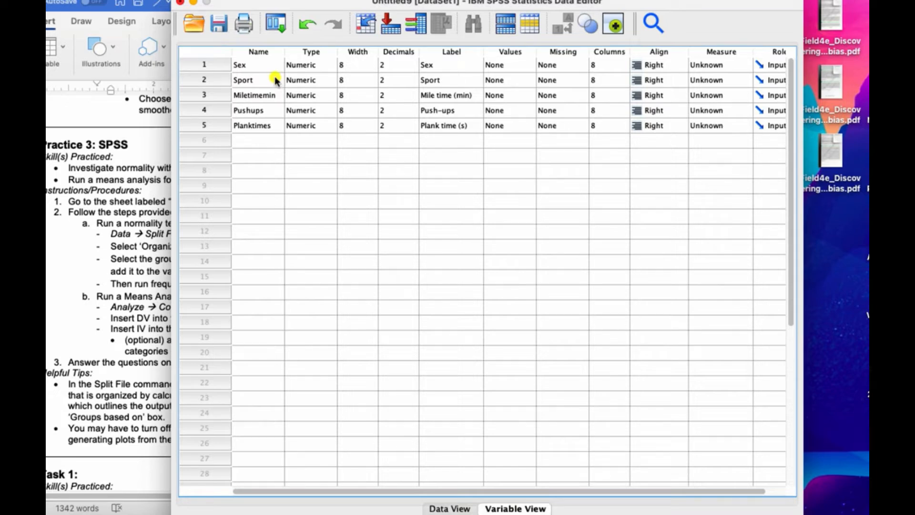
click(712, 65)
click(711, 86)
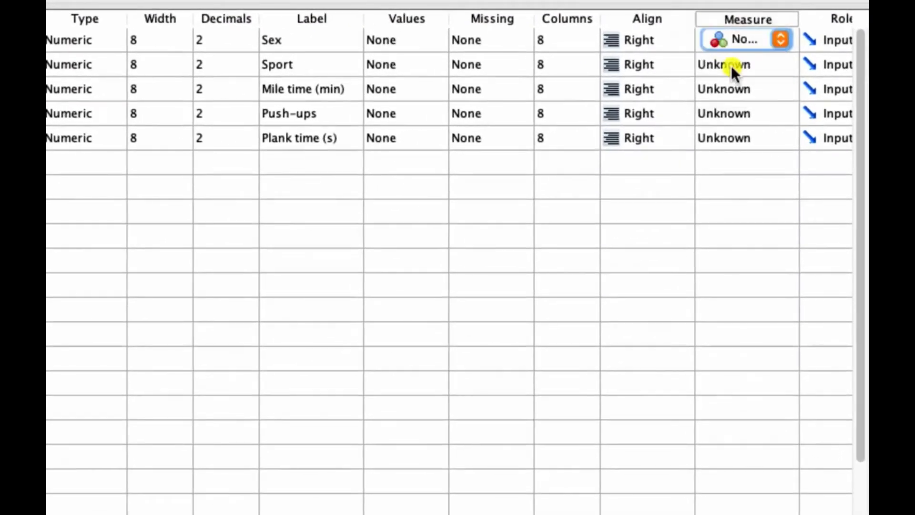
click(731, 65)
click(721, 101)
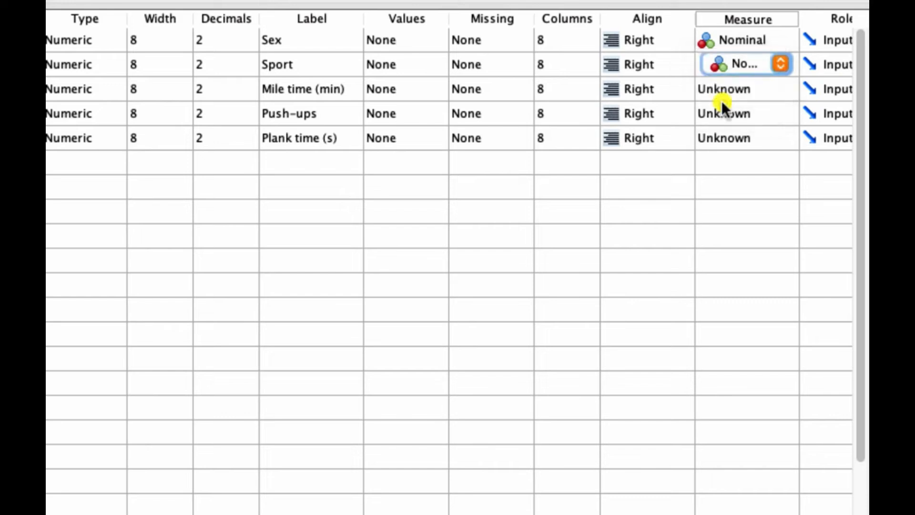
- Set the measurement level of Mile time, Push-ups and Plank time to Scale
click(724, 93)
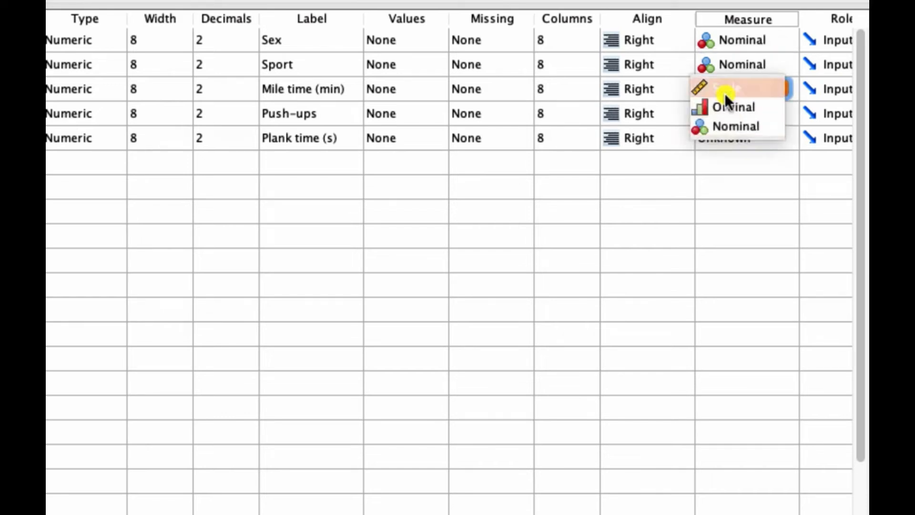
click(725, 90)
click(727, 90)
click(724, 110)
click(724, 112)
click(721, 127)
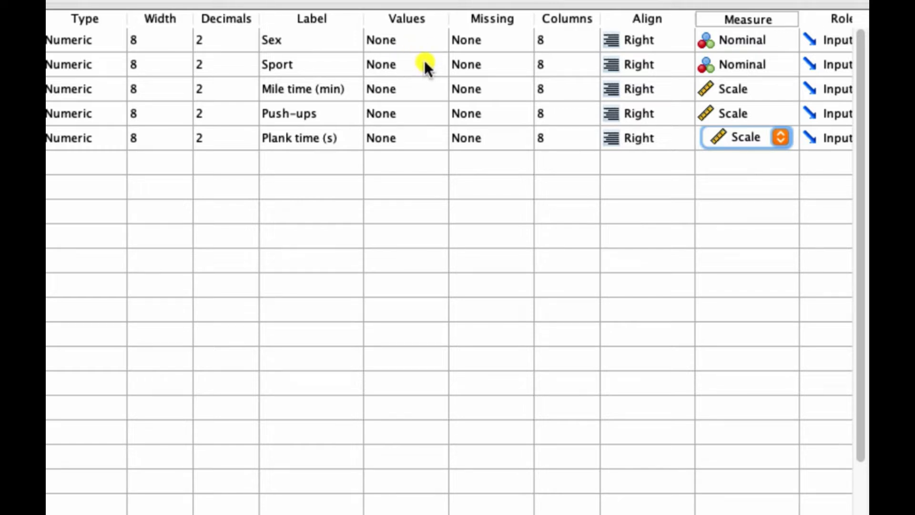
- Define the value labels of the Sex variable as 1 = Females and 2 = Males
double_click(437, 41)
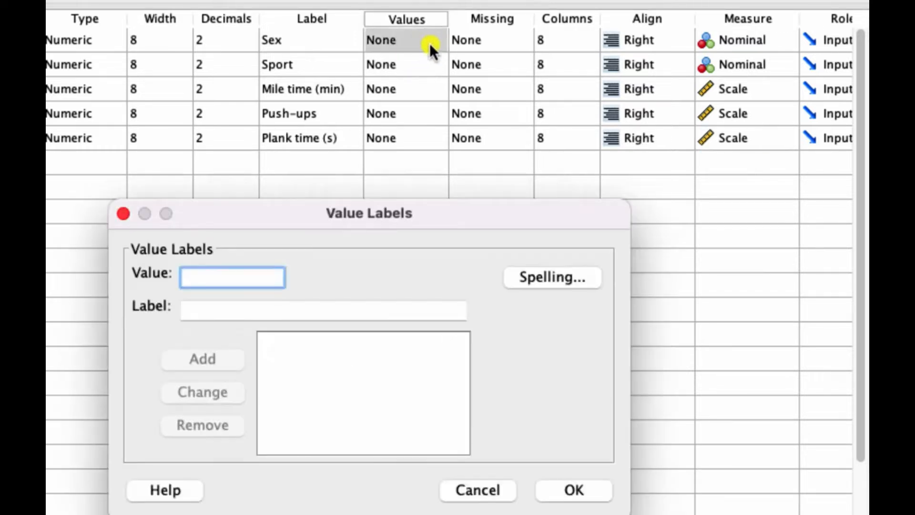
click(490, 487)
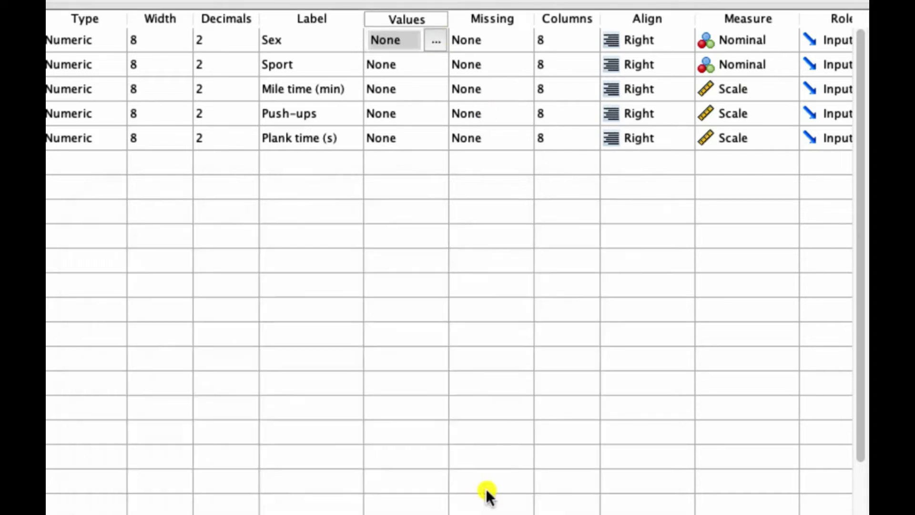
click(436, 42)
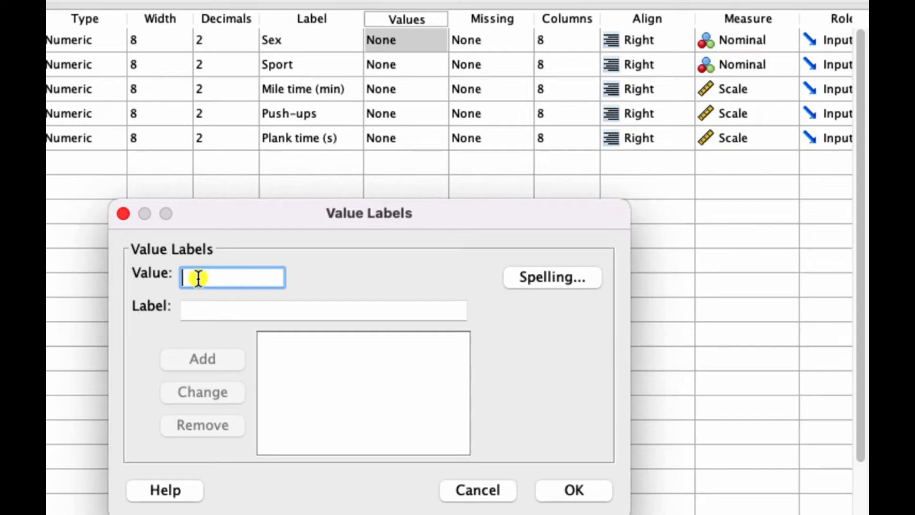
text(1)
key(Tab)
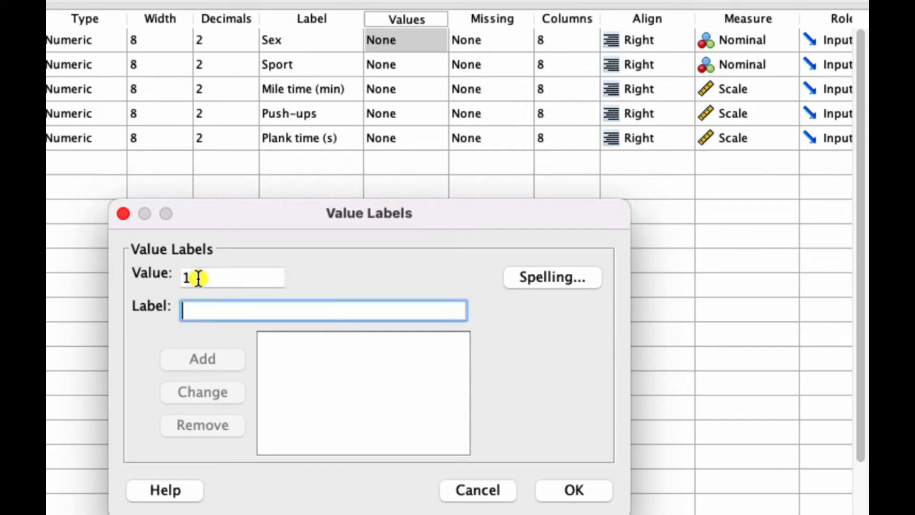
text(Females)
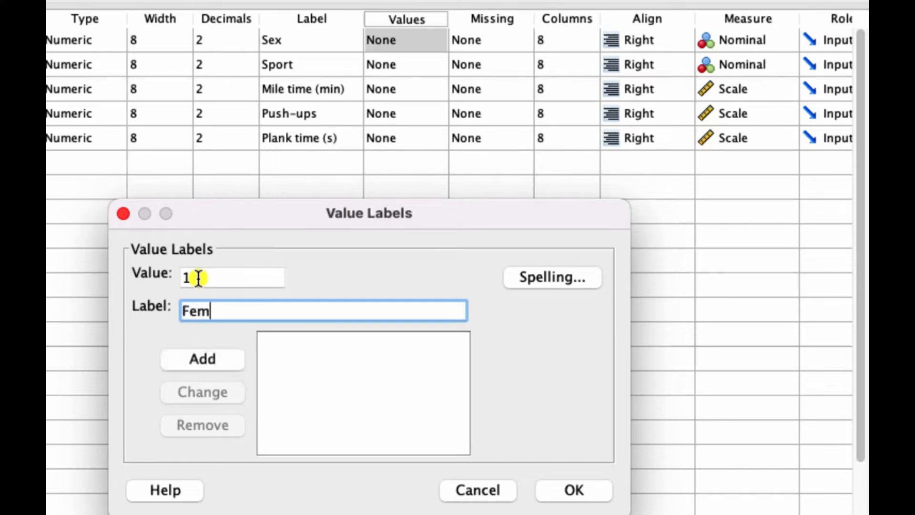
click(213, 359)
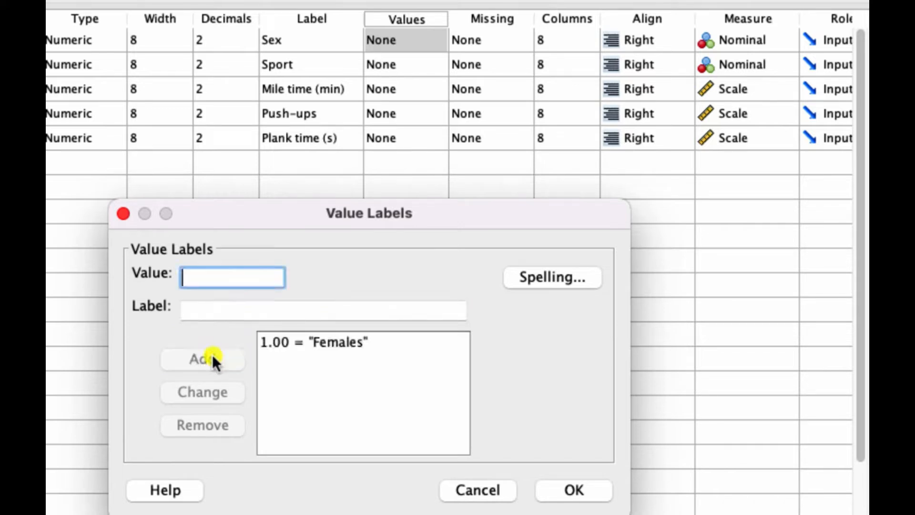
text(2)
key(Tab)
text(Males)
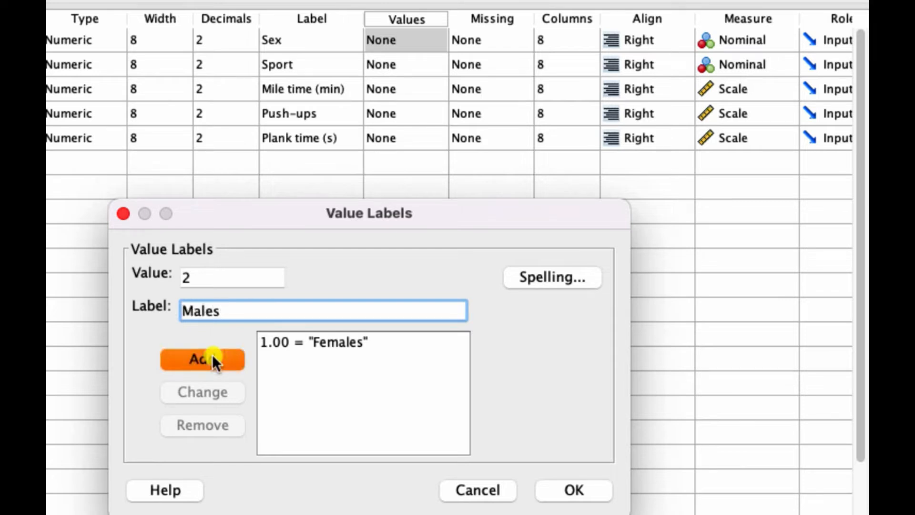
click(212, 356)
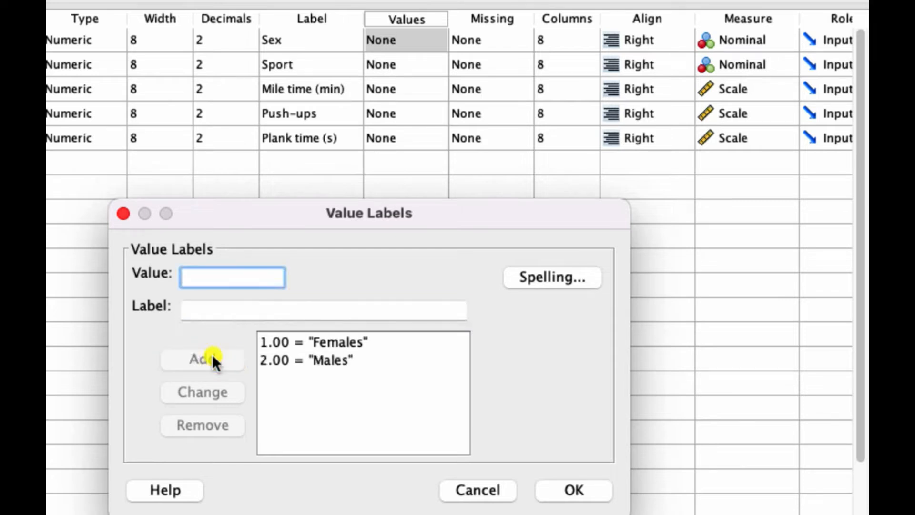
click(593, 490)
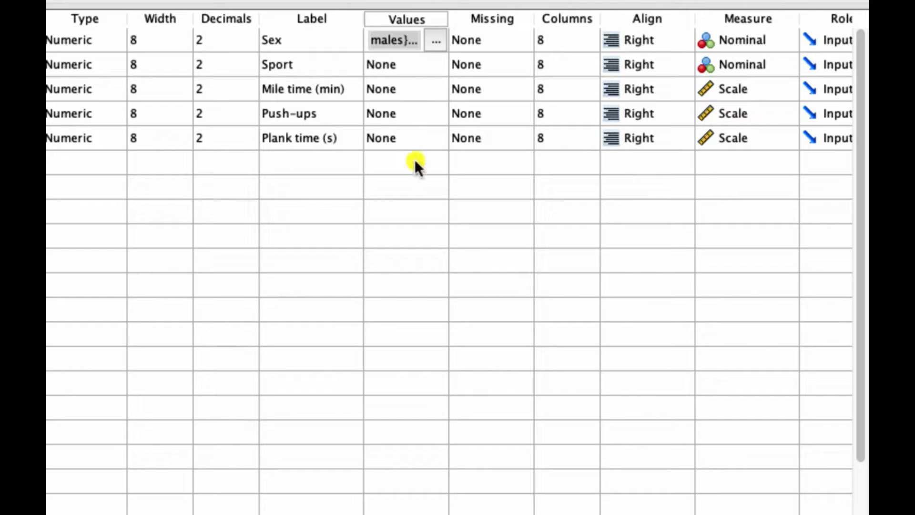
- Add the value labels 1 = Soccer and 2 = Basketball to the Sport variable
click(439, 63)
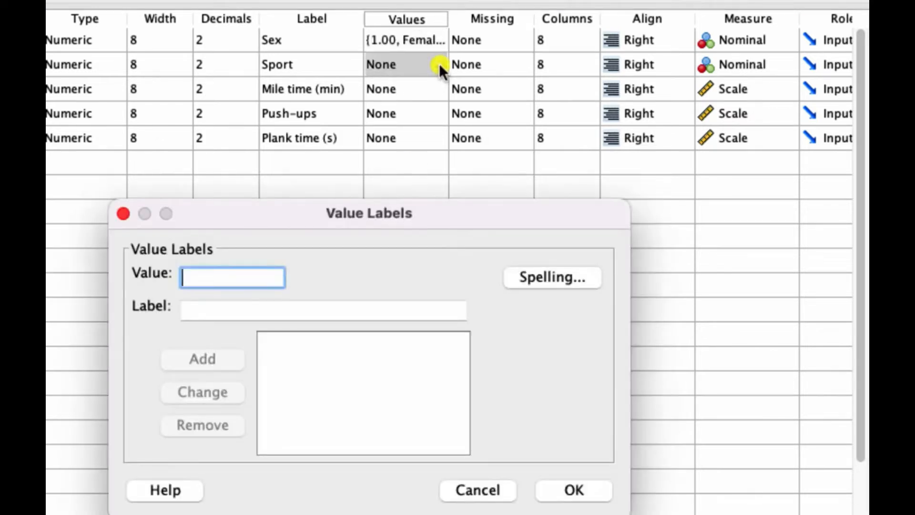
key(Tab)
key(shift+Tab)
text(1)
key(Tab)
text(Soccer)
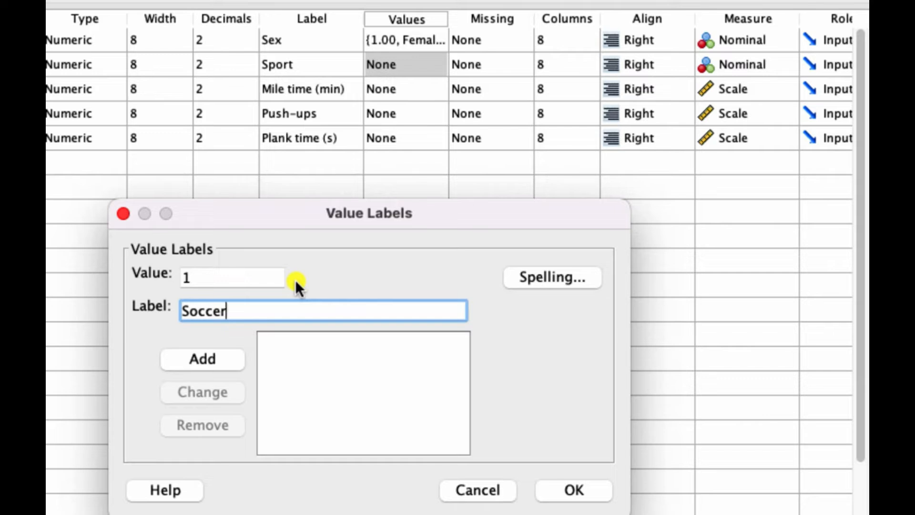
key(Return)
text(2)
key(Tab)
text(B)
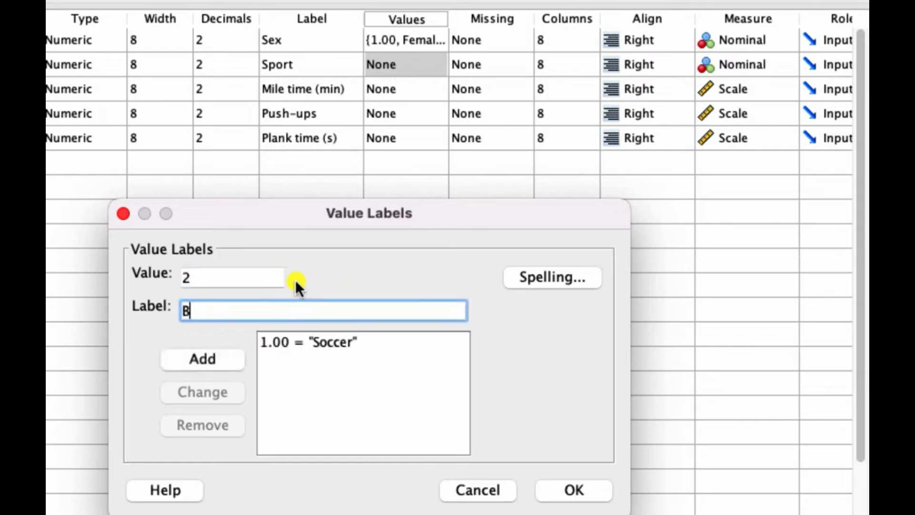
text(asketball)
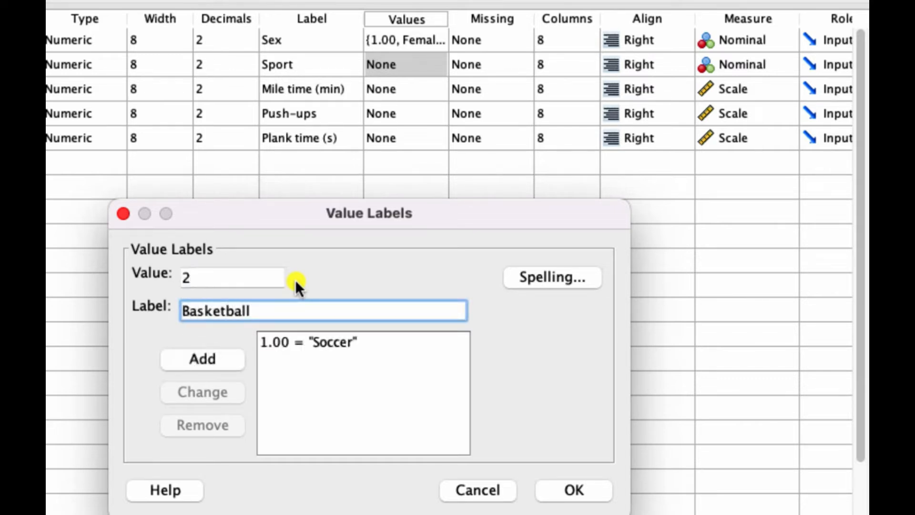
key(Return)
- Add the value labels 3 = Swimming and 4 = Lacrosse to the Sport variable and accept the label list
text(3)
key(Tab)
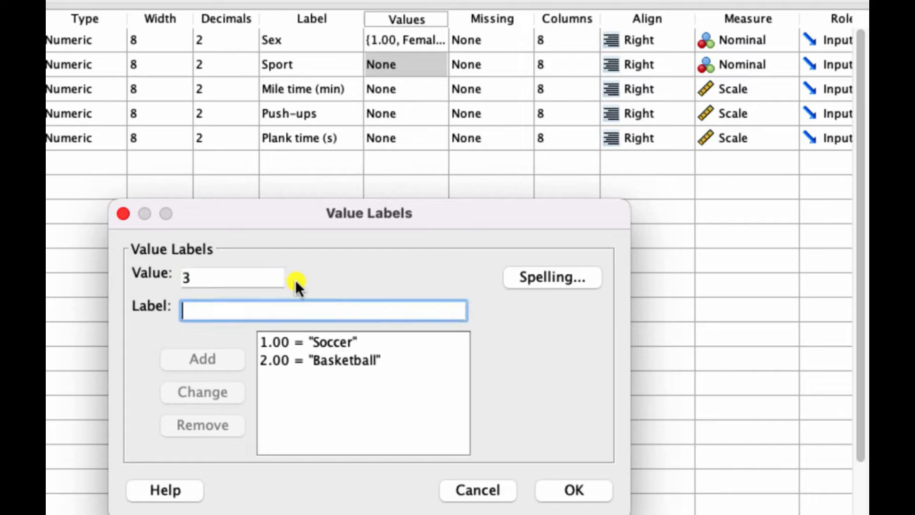
text(Swimming)
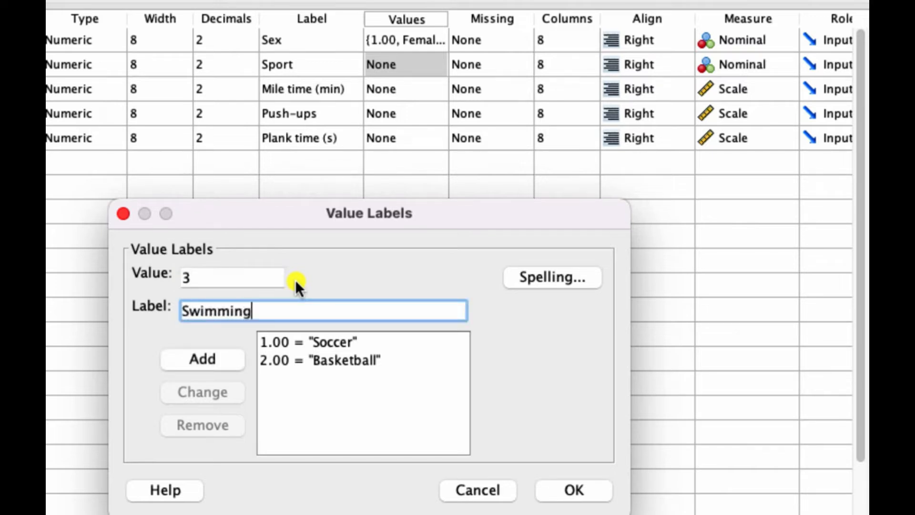
key(Return)
text(4)
key(Tab)
text(Lacrosse)
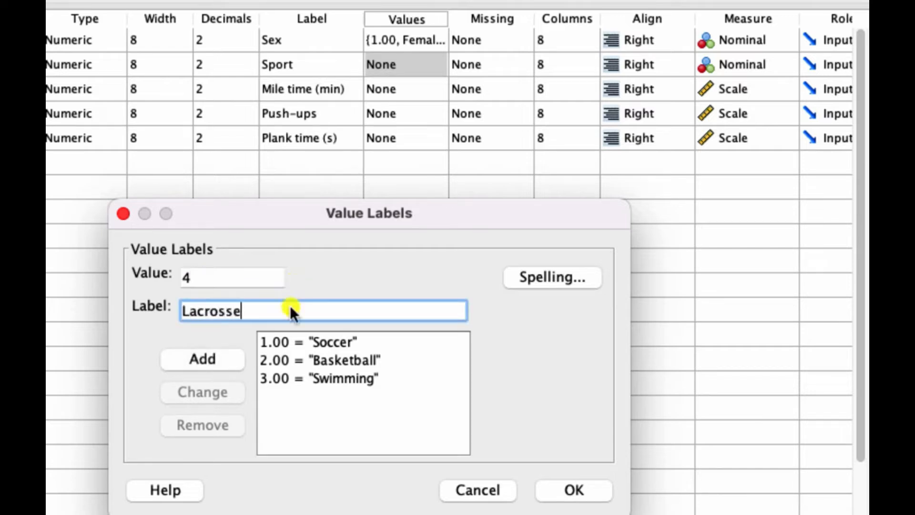
click(221, 358)
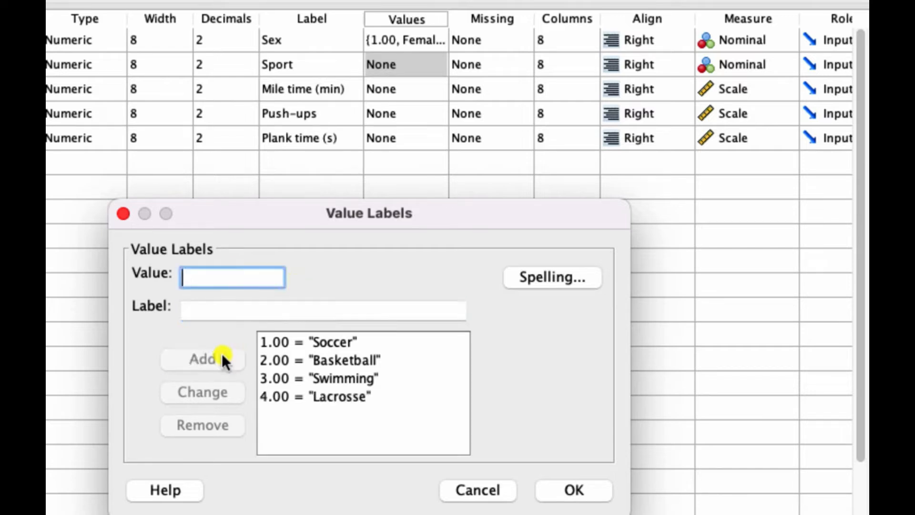
click(597, 492)
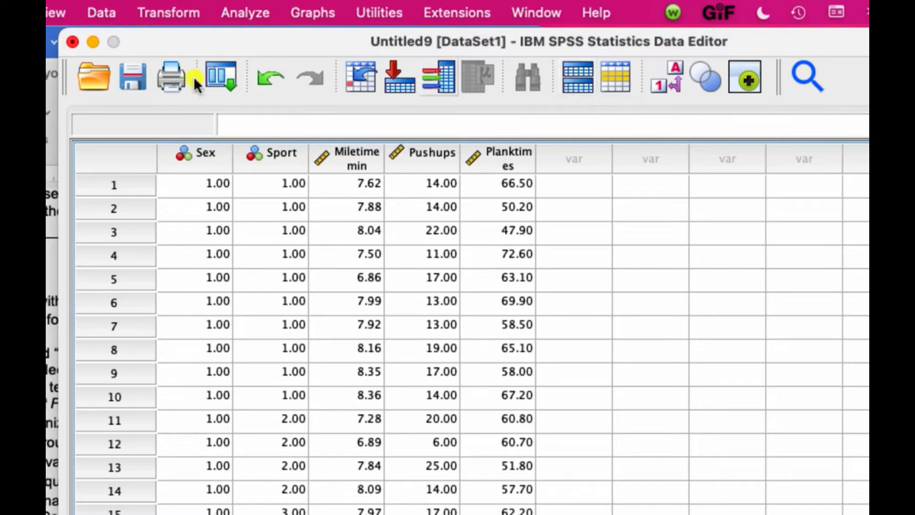
- Start a Split File on the dataset and choose the Compare groups option
click(105, 13)
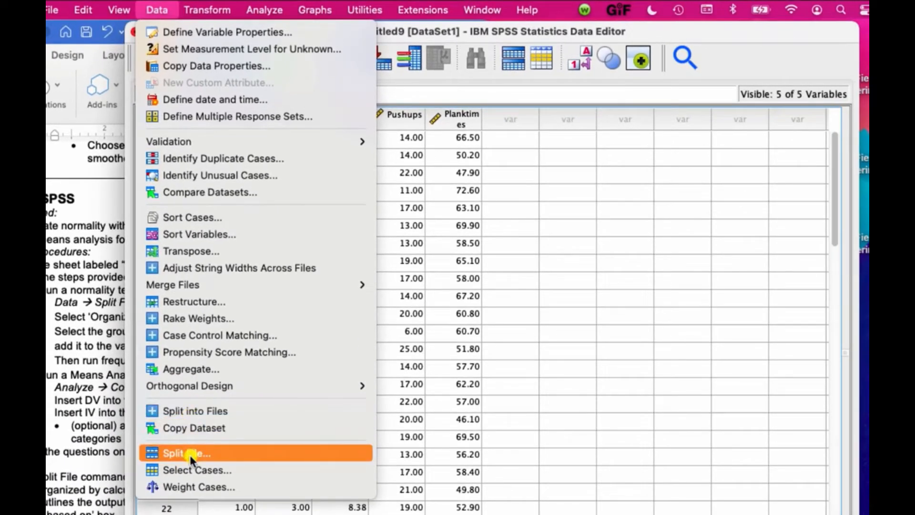
click(190, 454)
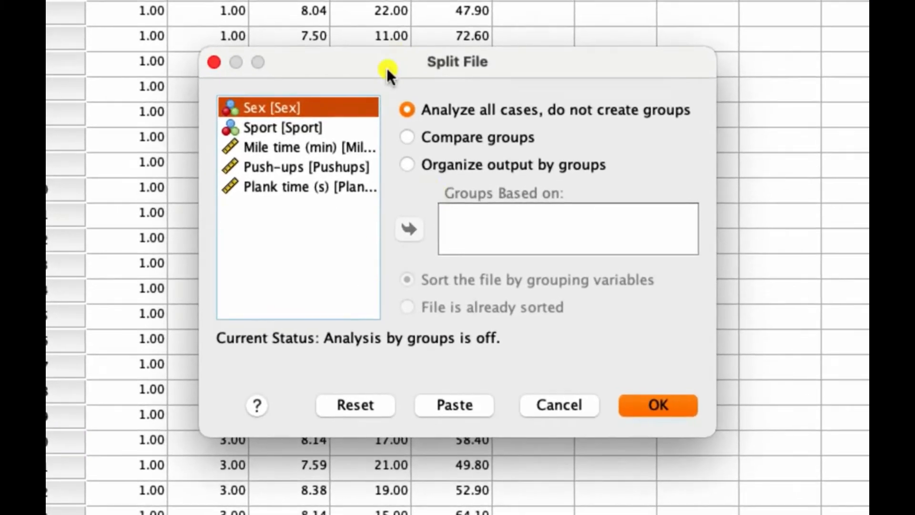
drag(390, 101, 412, 66)
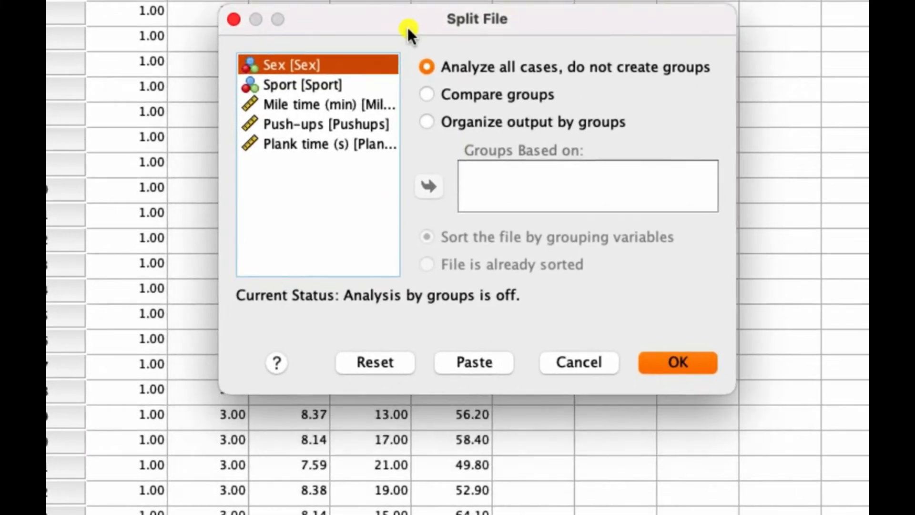
click(428, 95)
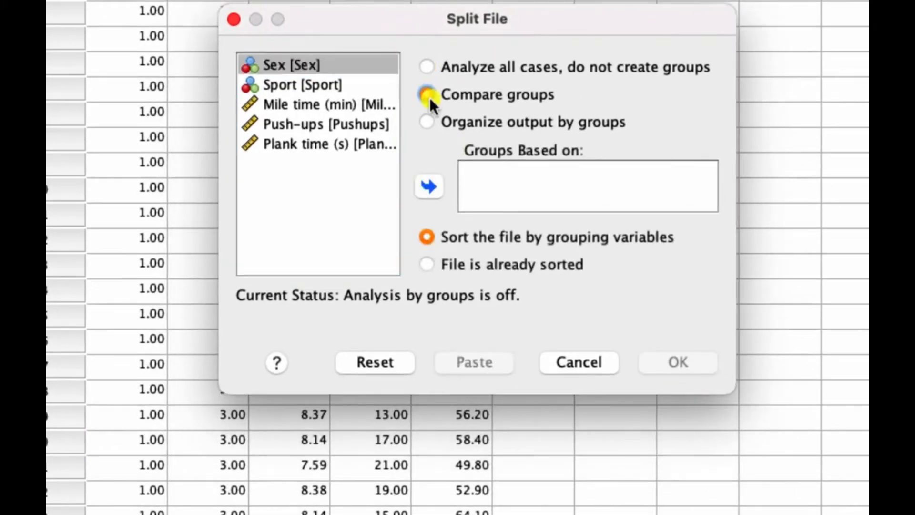
click(427, 122)
click(424, 95)
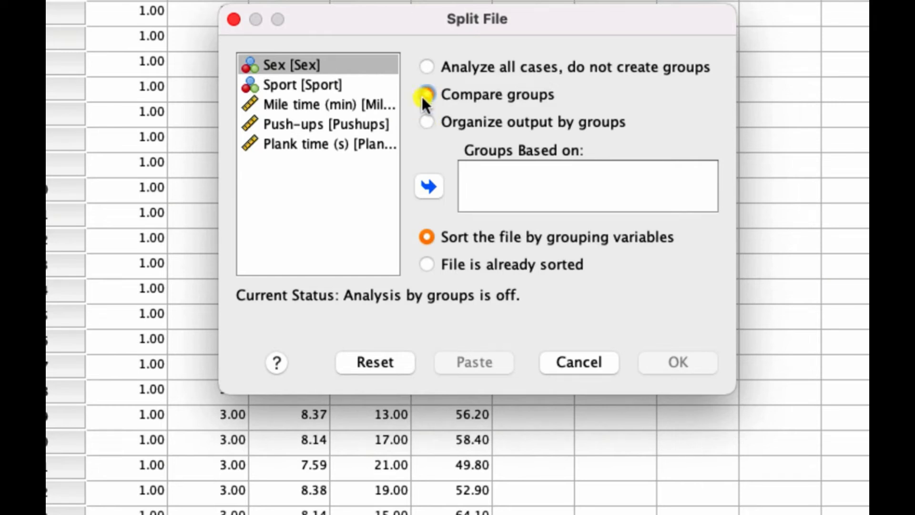
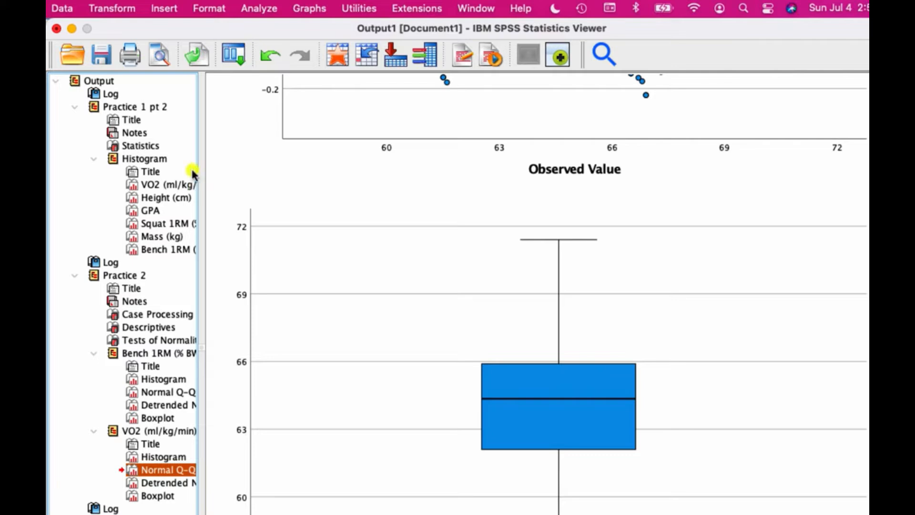
- Set up a Frequencies analysis of Push-ups without displaying frequency tables
click(241, 9)
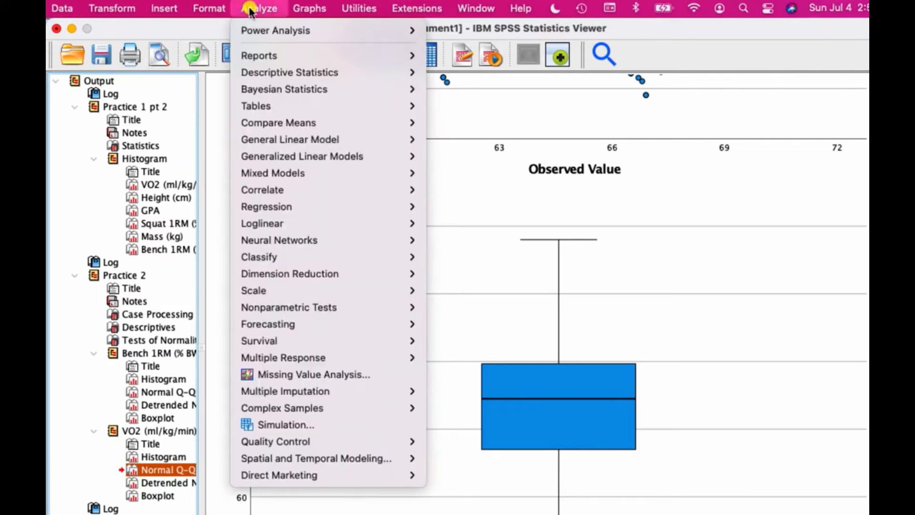
click(383, 73)
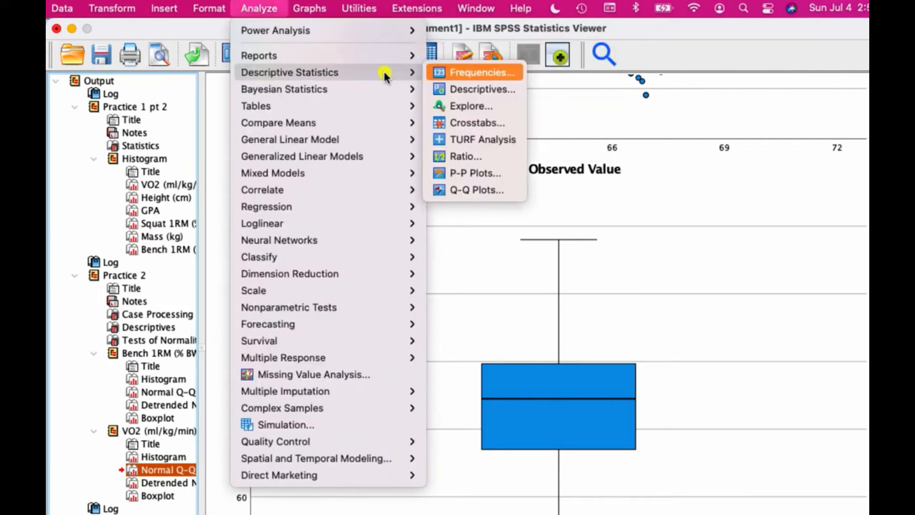
click(470, 74)
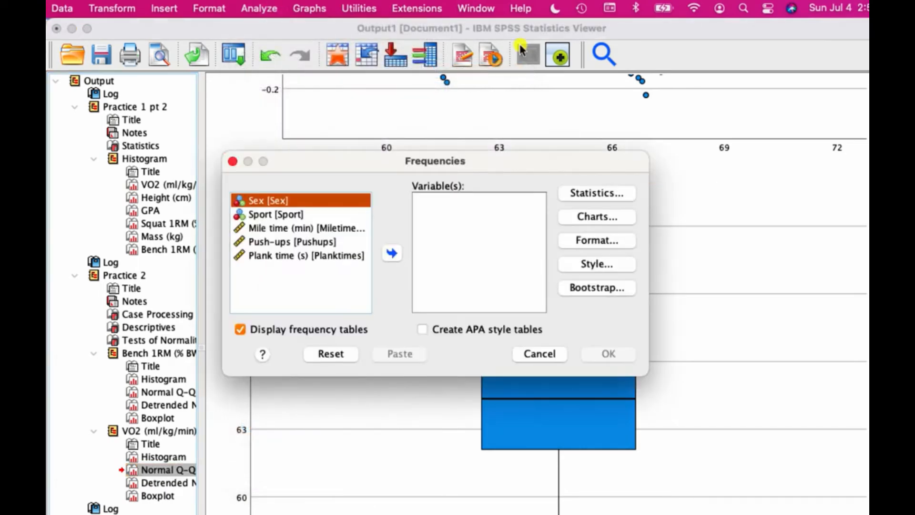
click(315, 243)
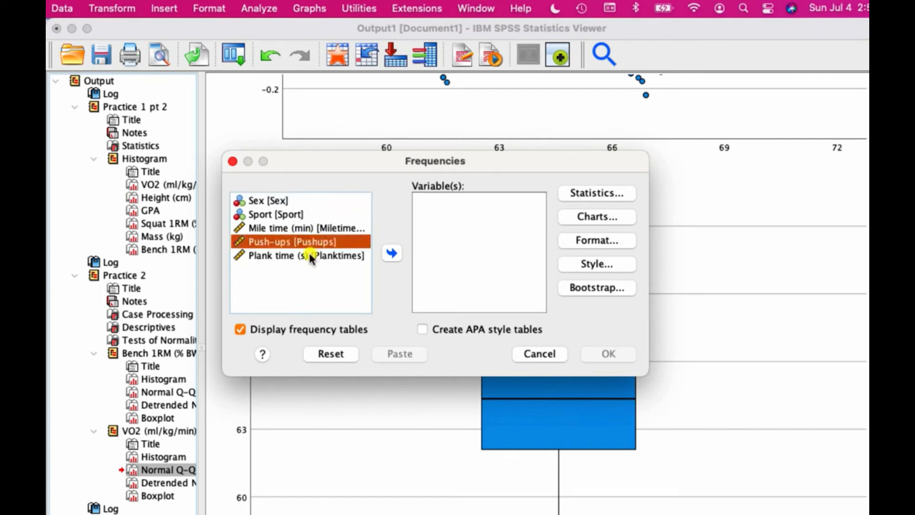
click(392, 254)
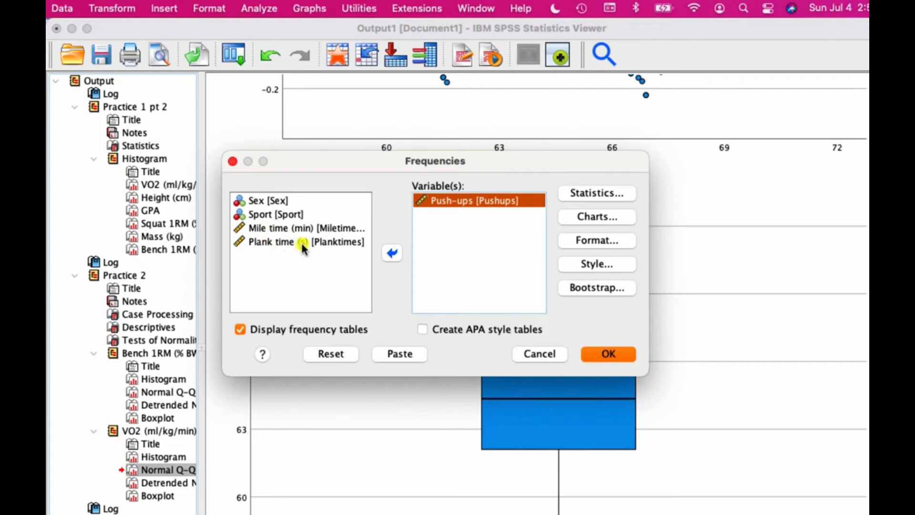
click(239, 330)
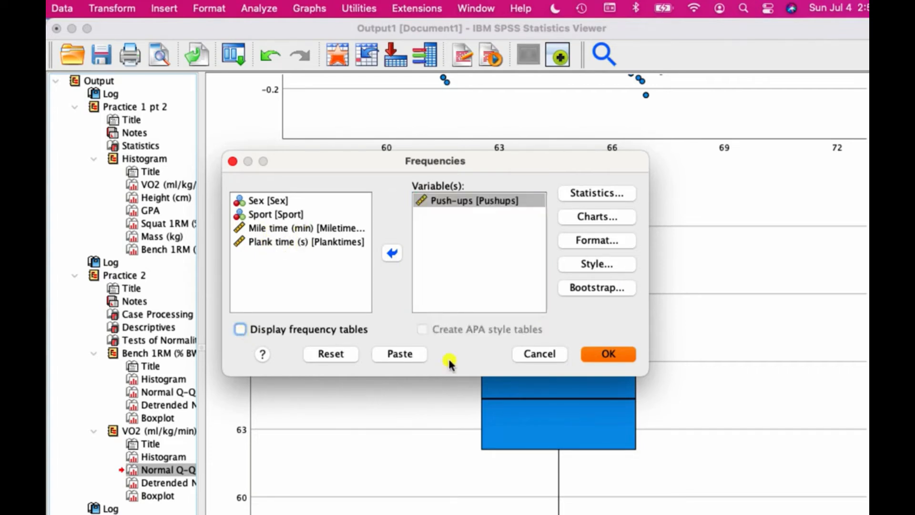
- Include quartiles, mean, median, standard deviation, variance, skewness and kurtosis in the Frequencies statistics
click(603, 193)
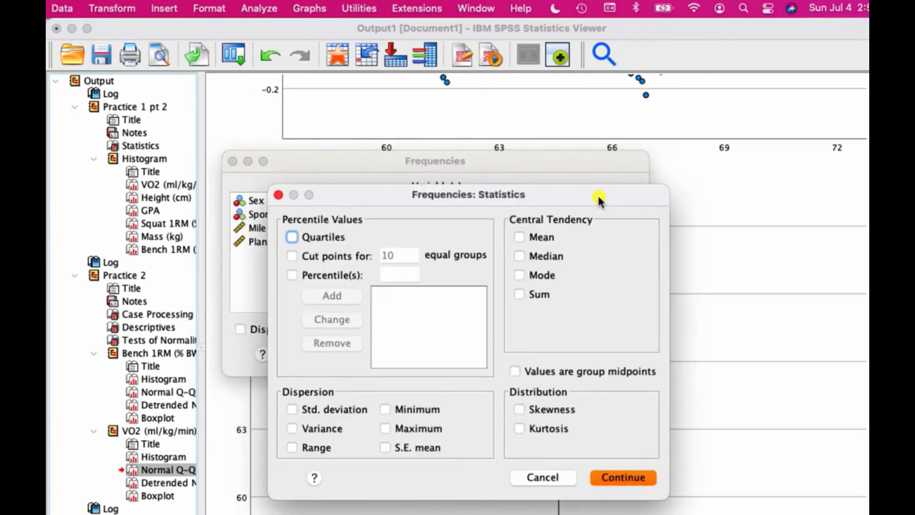
click(293, 237)
click(519, 237)
click(519, 256)
click(292, 409)
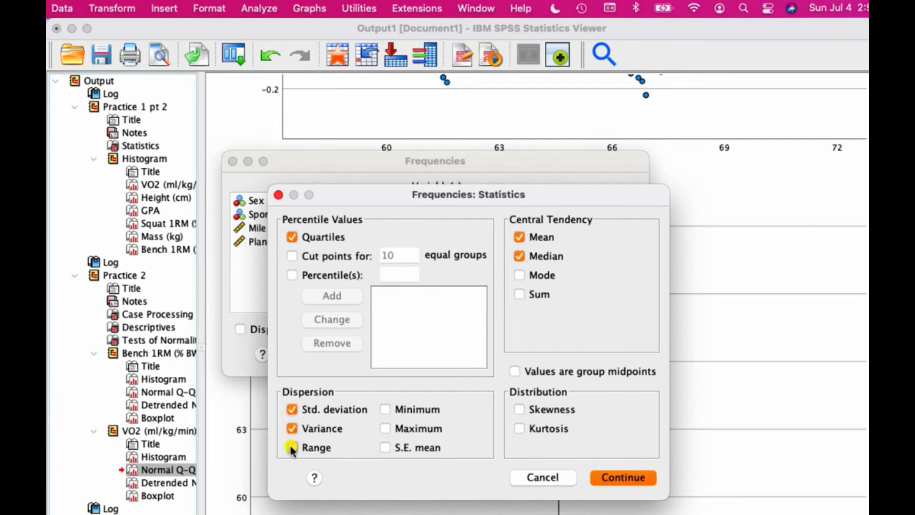
click(519, 409)
click(521, 428)
click(621, 478)
- Set the Frequencies chart type to histograms with the normal curve shown
click(592, 215)
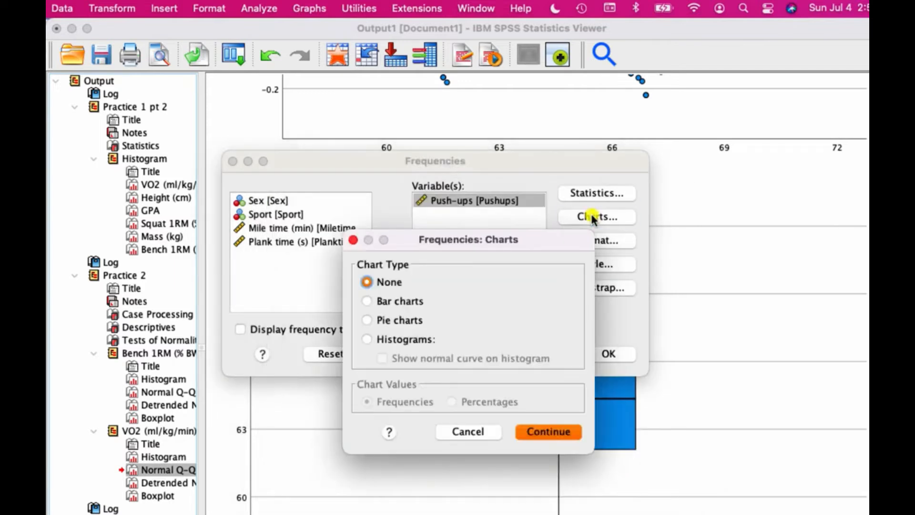
click(363, 339)
click(382, 359)
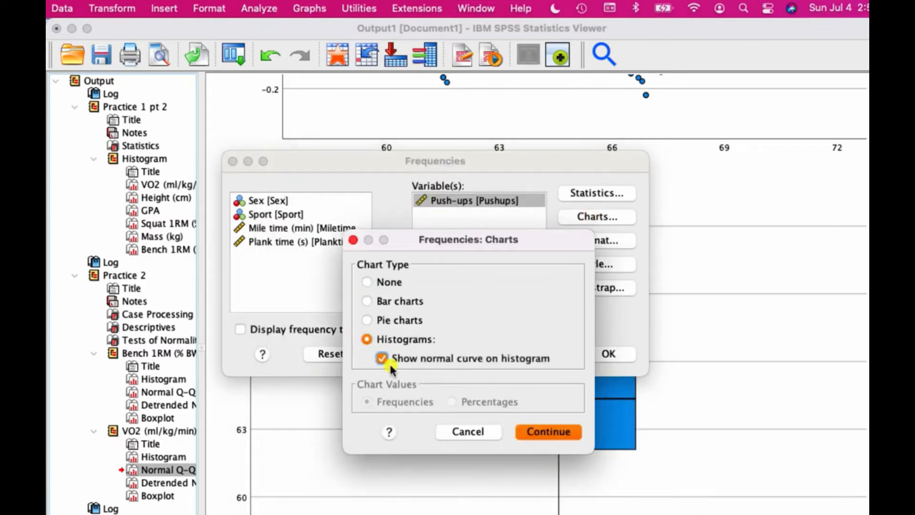
click(552, 431)
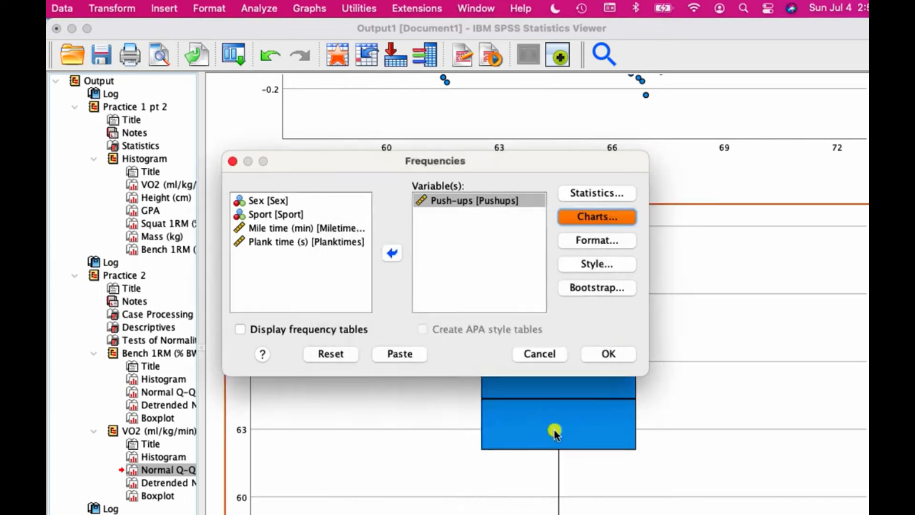
- Run the Frequencies analysis and rename its output heading in the outline as Practice 3
click(598, 357)
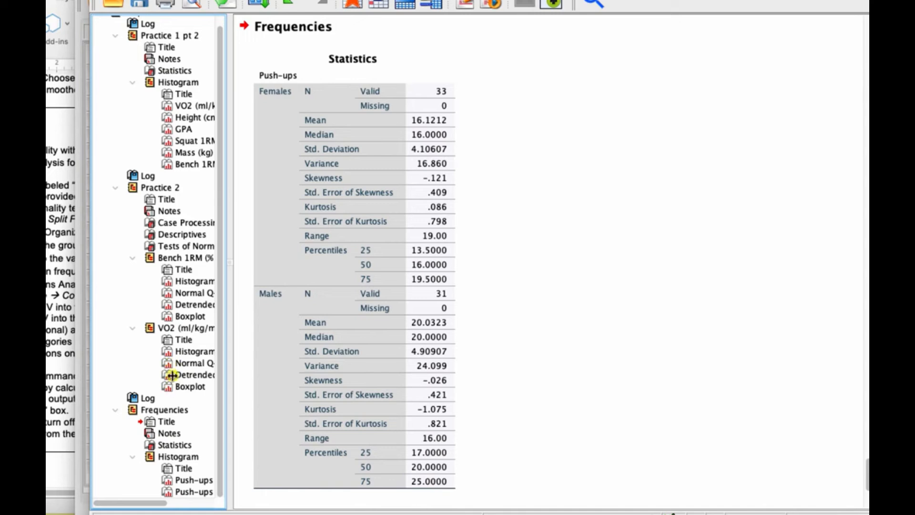
double_click(181, 410)
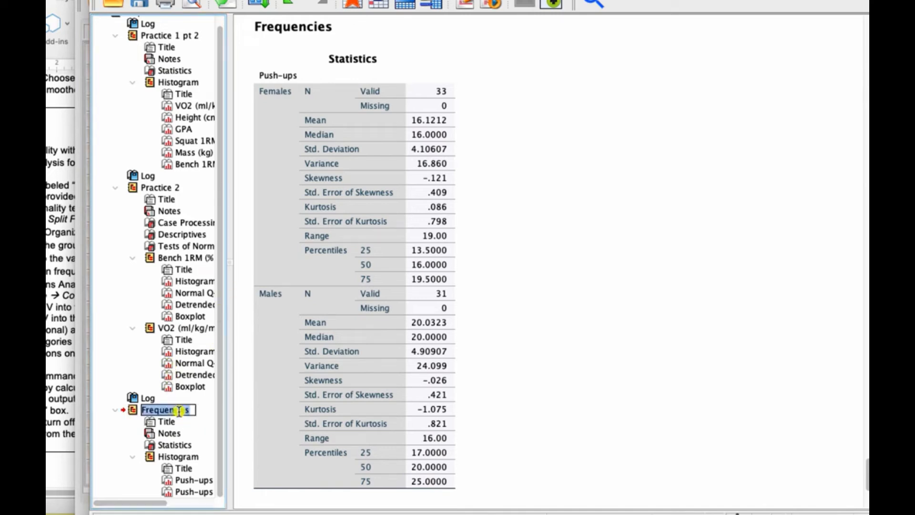
text(Practice)
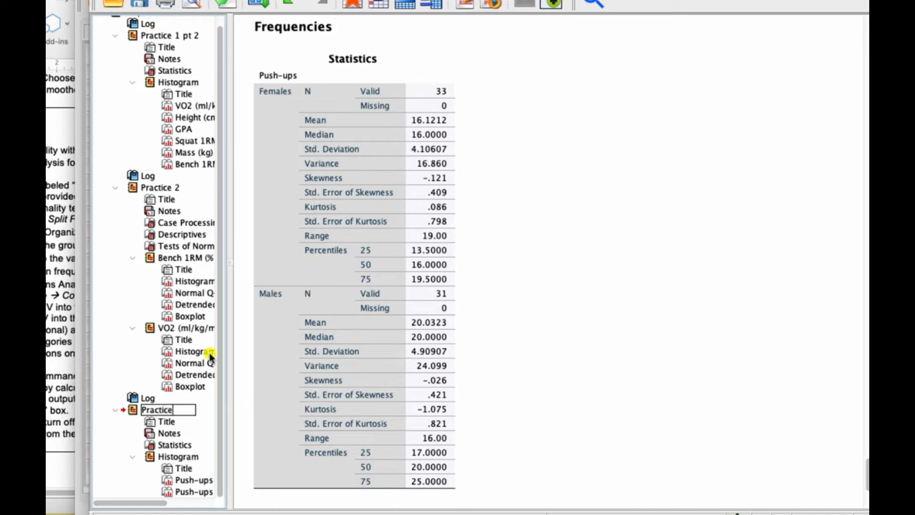
text( 3)
key(Return)
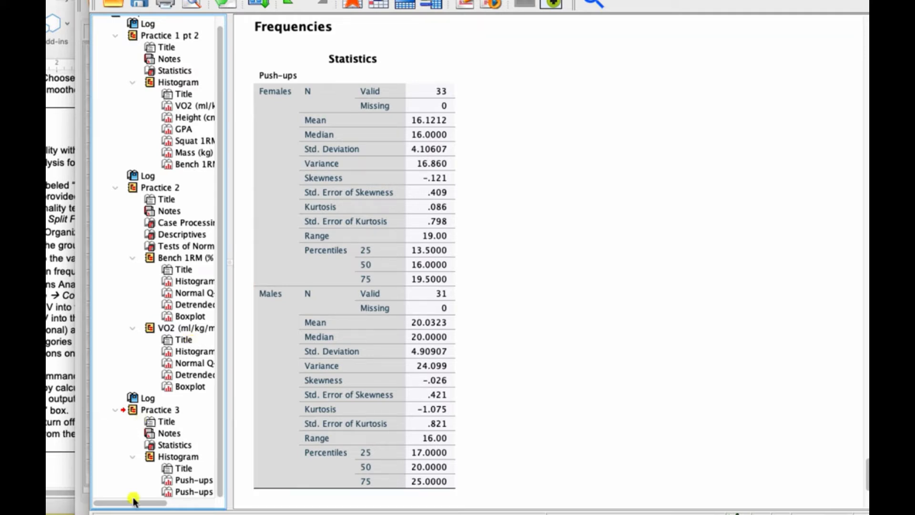
- Examine the Push-ups statistics table and the histograms for females and males in the Practice 3 output
click(176, 457)
click(175, 447)
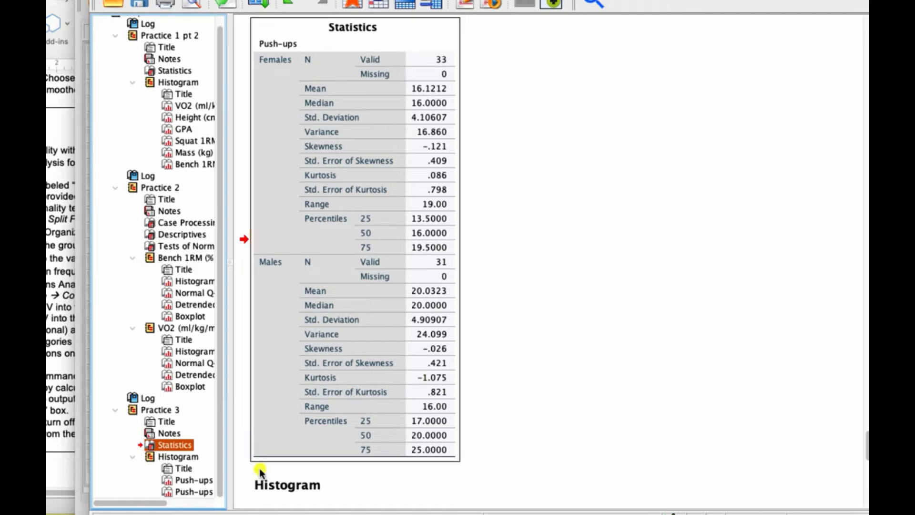
click(187, 480)
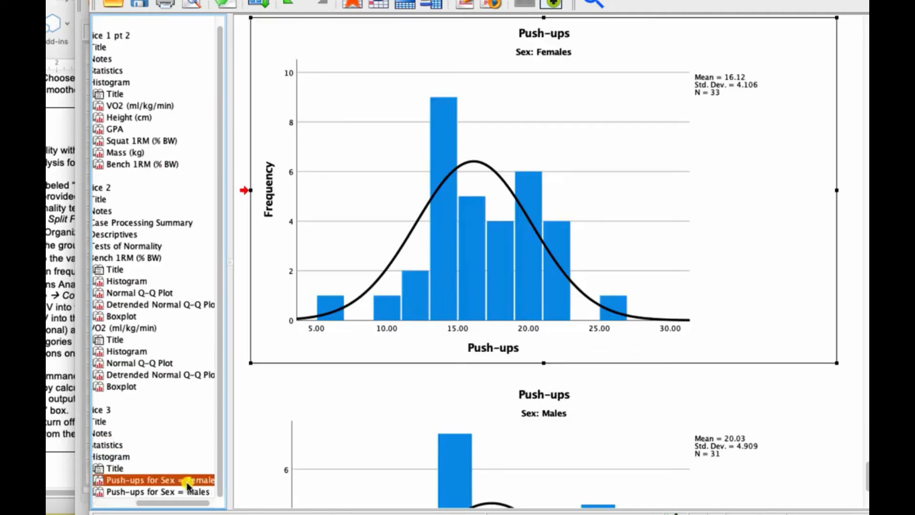
scroll(435, 296, up, 2)
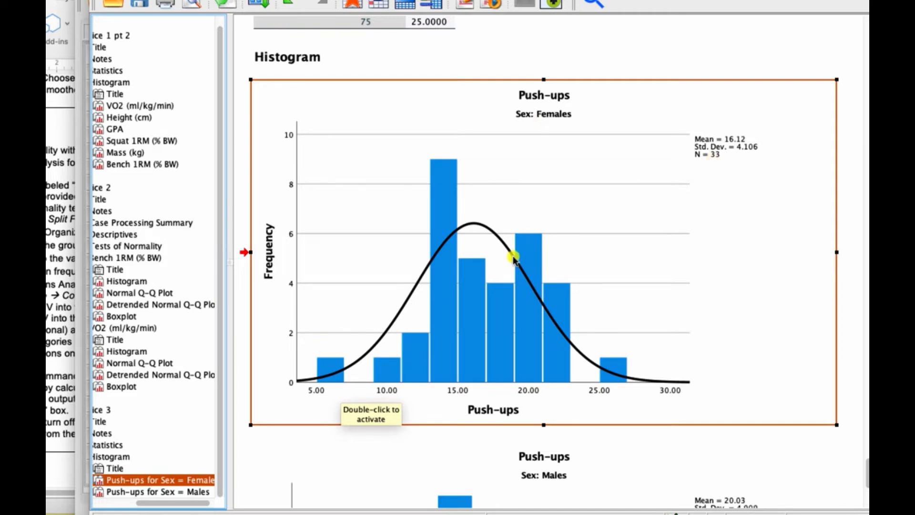
scroll(557, 291, down, 2)
scroll(558, 289, down, 2)
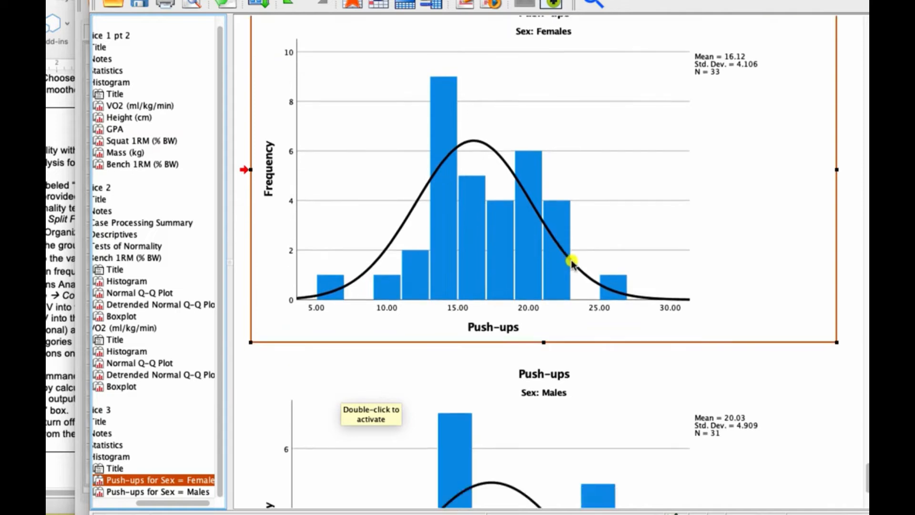
scroll(649, 275, down, 10)
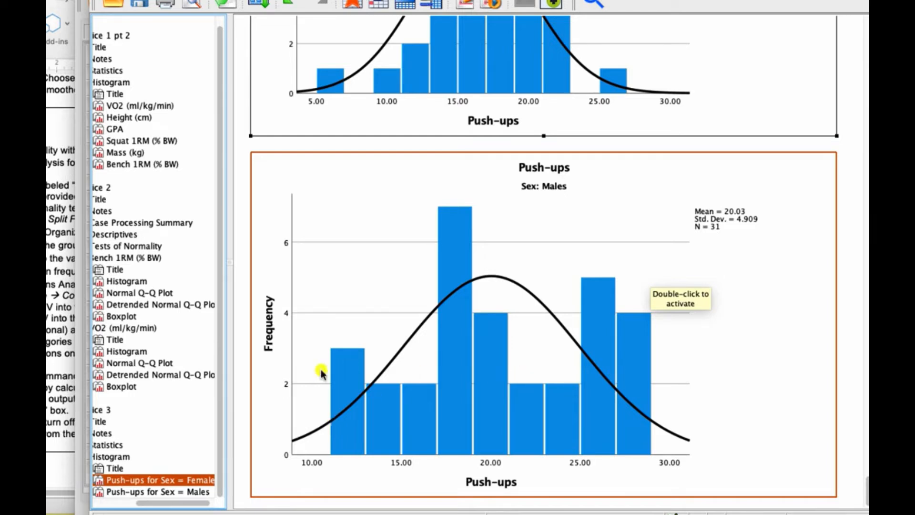
scroll(580, 385, down, 1)
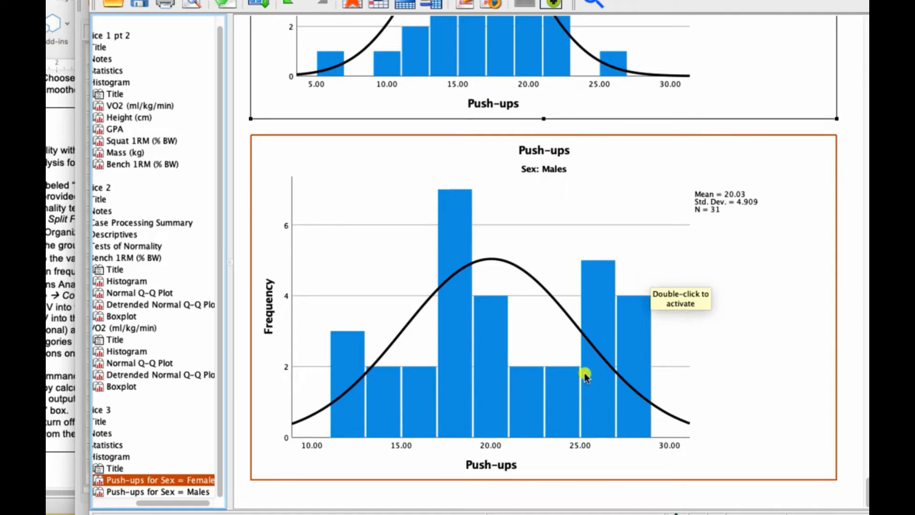
scroll(586, 374, up, 2)
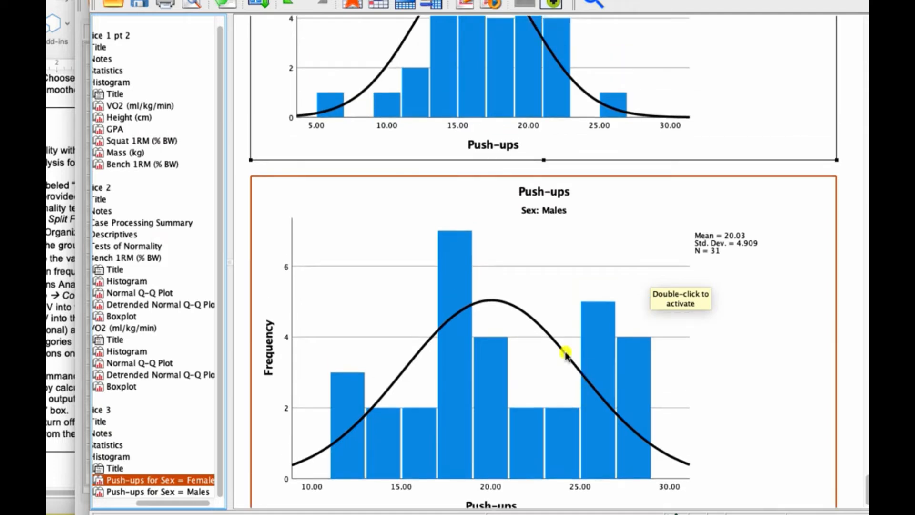
scroll(358, 392, up, 20)
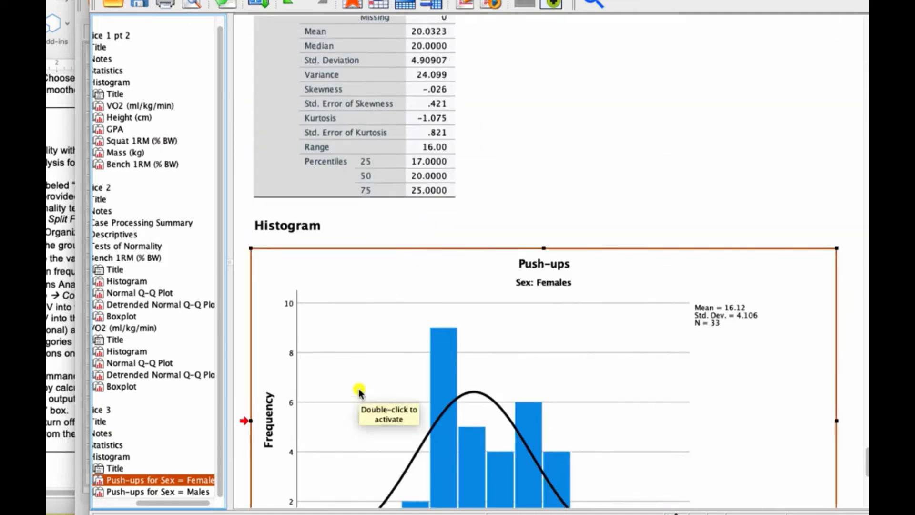
scroll(360, 391, up, 4)
click(403, 237)
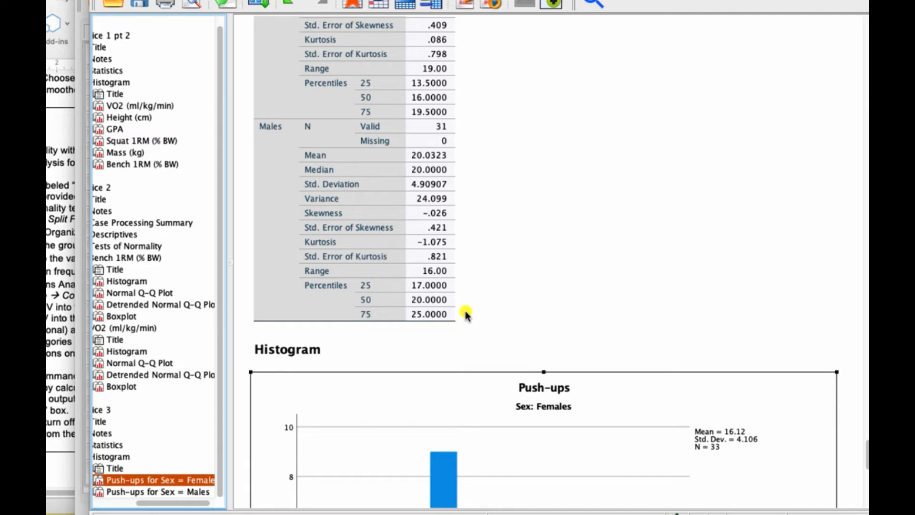
scroll(179, 505, left, 3)
scroll(179, 505, left, 1)
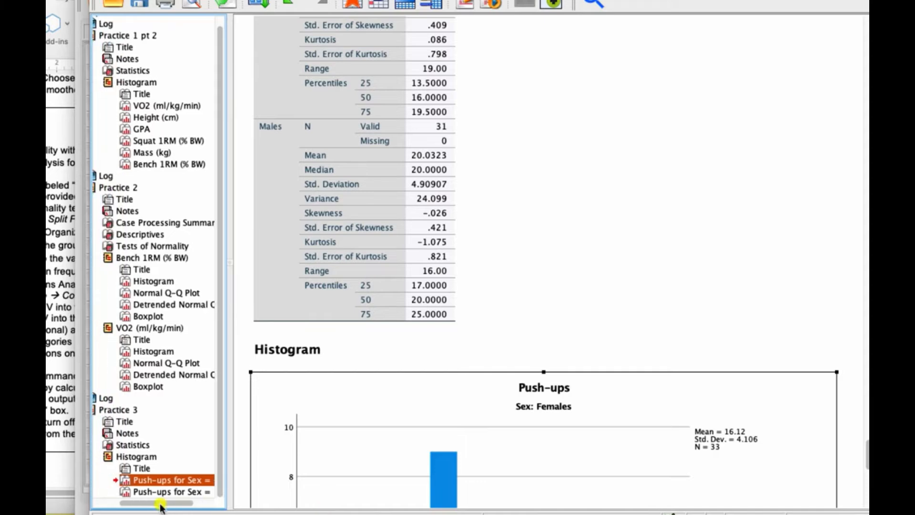
click(358, 289)
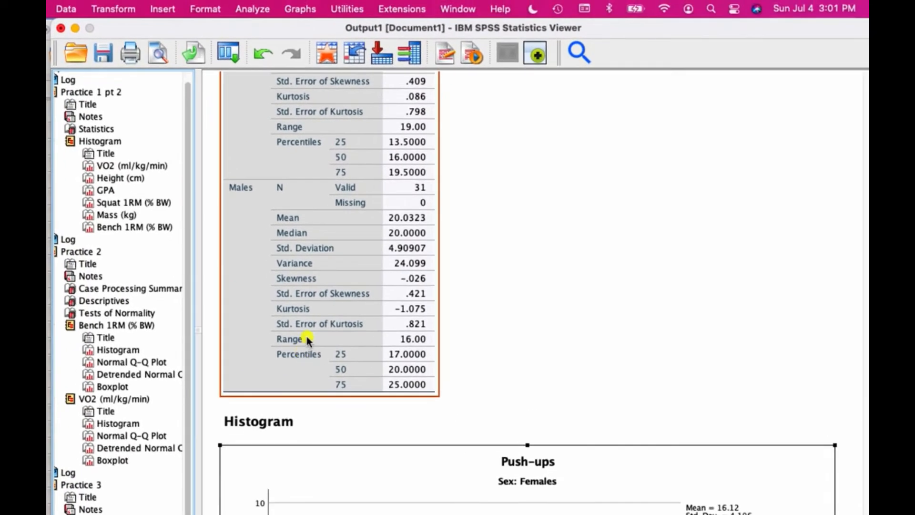
- Set up an Explore analysis with Push-ups as the dependent variable and Sex as the factor
click(252, 10)
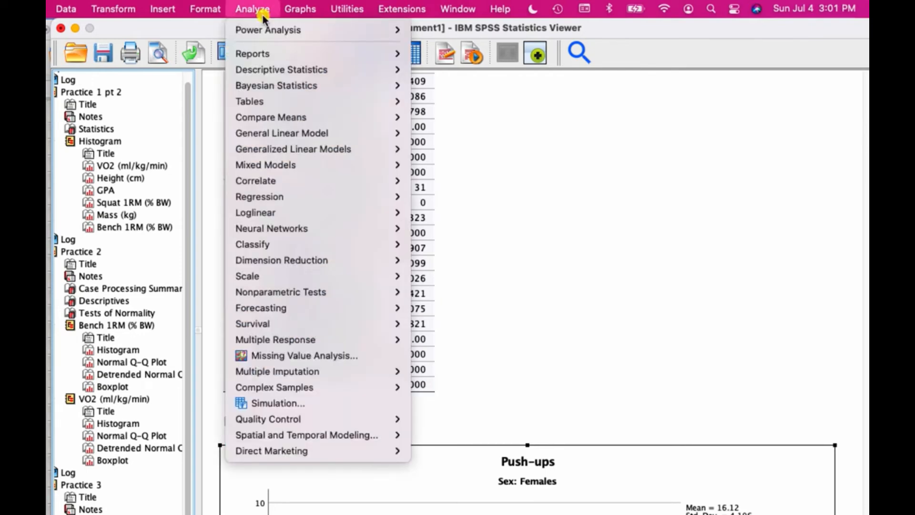
mouse_move(378, 69)
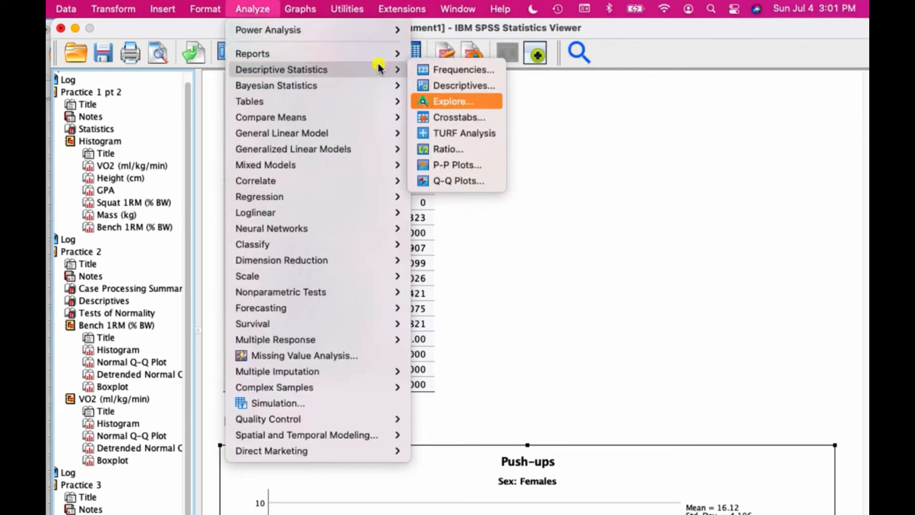
click(445, 102)
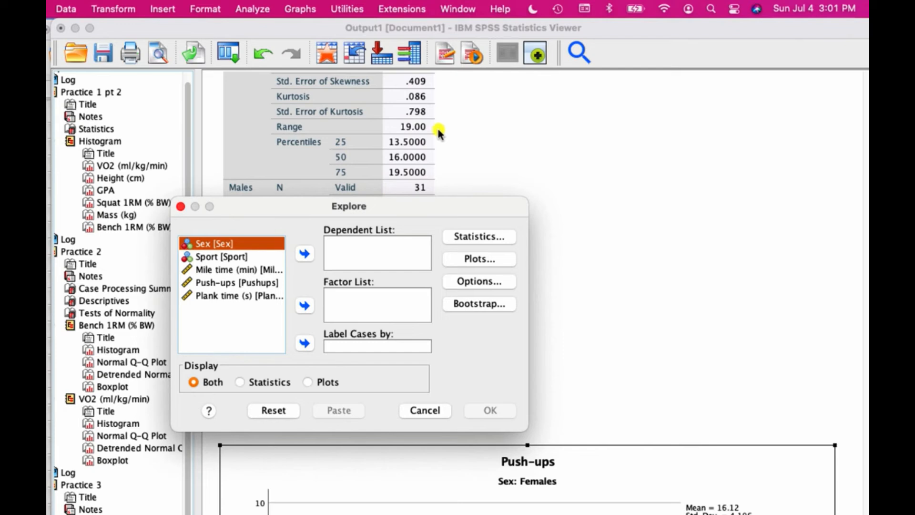
click(230, 286)
click(306, 254)
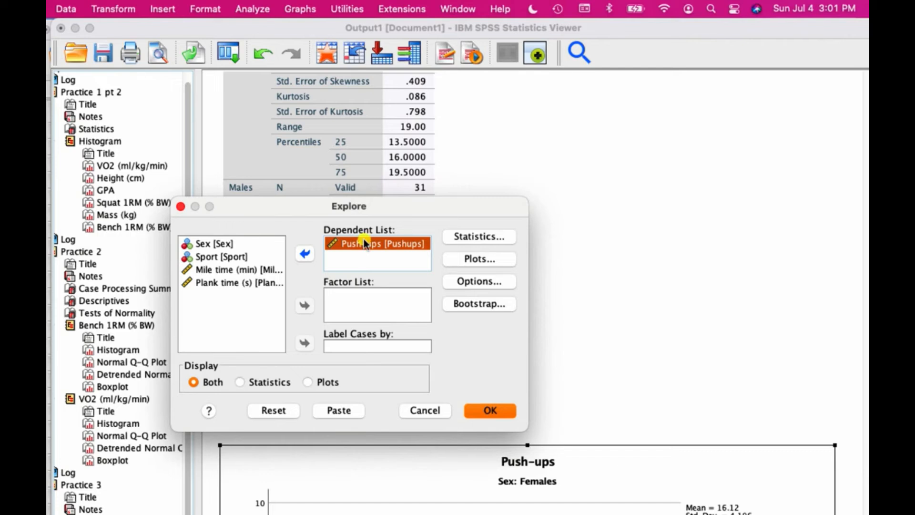
click(286, 257)
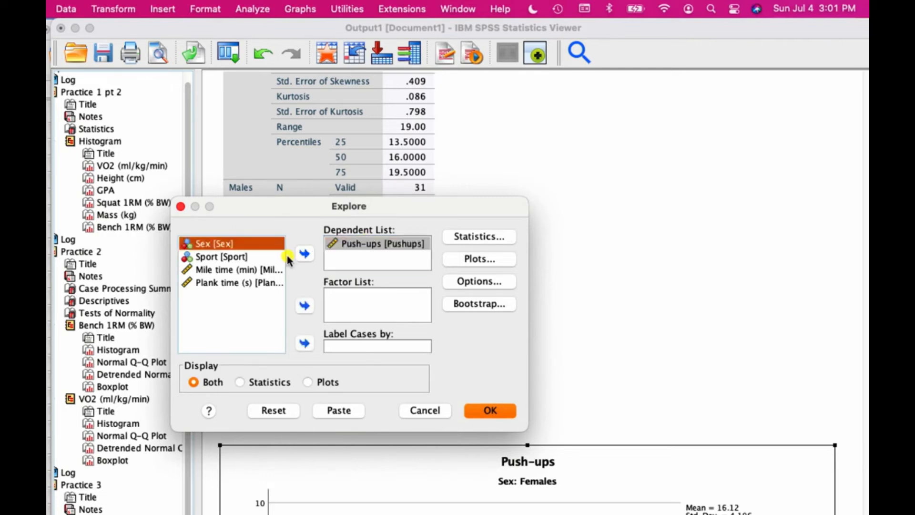
click(305, 306)
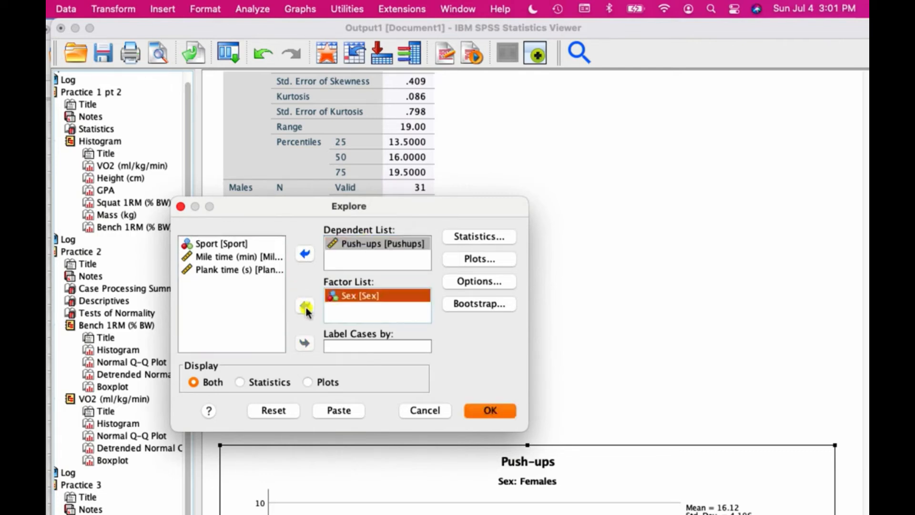
- Keep Descriptives with a 95% confidence interval, turn off the stem-and-leaf plot, and run the Explore analysis
click(479, 236)
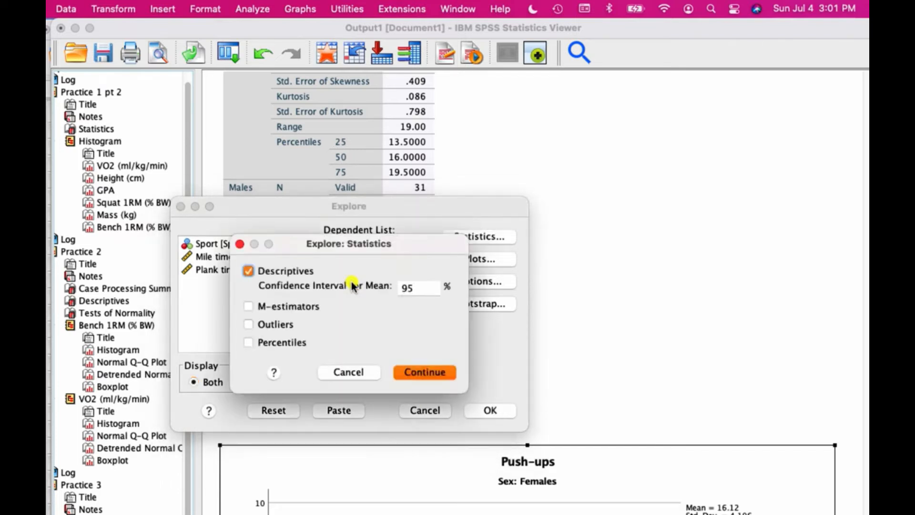
click(451, 370)
click(484, 259)
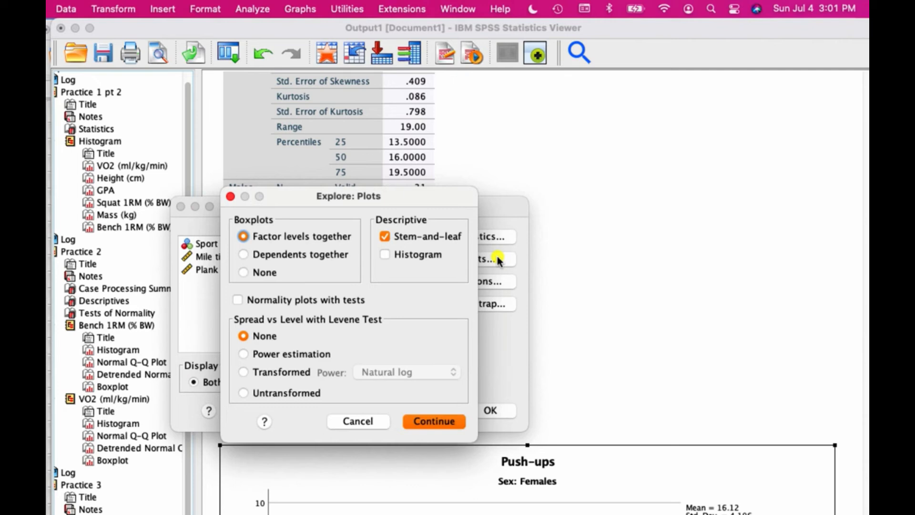
key(Tab)
key(space)
click(443, 422)
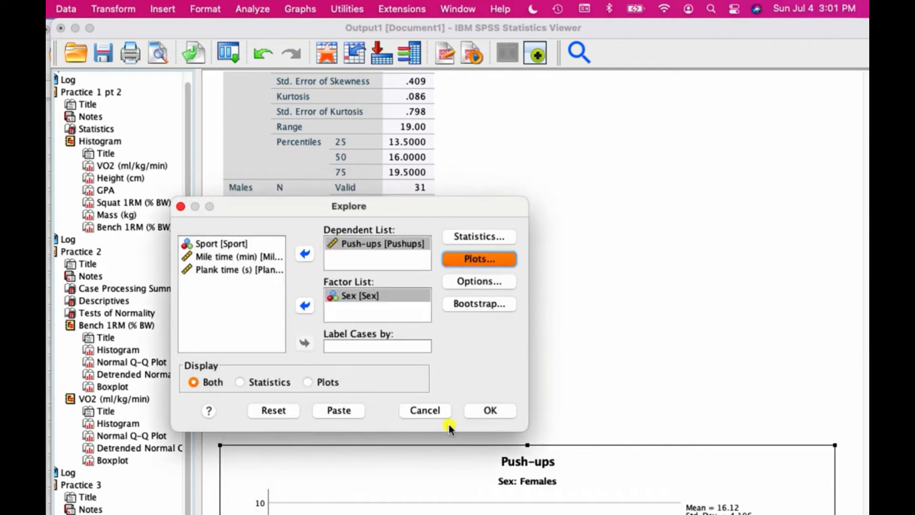
click(485, 412)
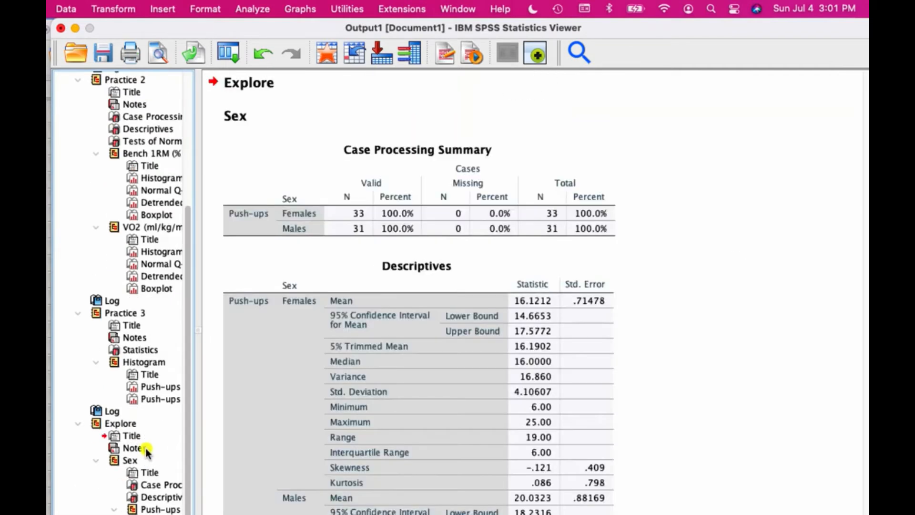
- Rename the Explore output heading as Practice 3 Explore and the Practice 3 frequencies heading as Practice 3 Freq
click(125, 424)
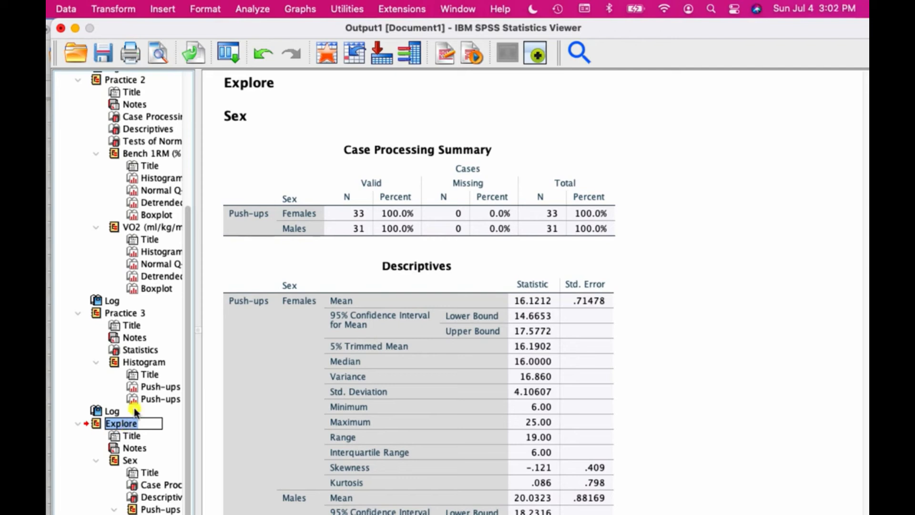
text(Practice 3 Explore)
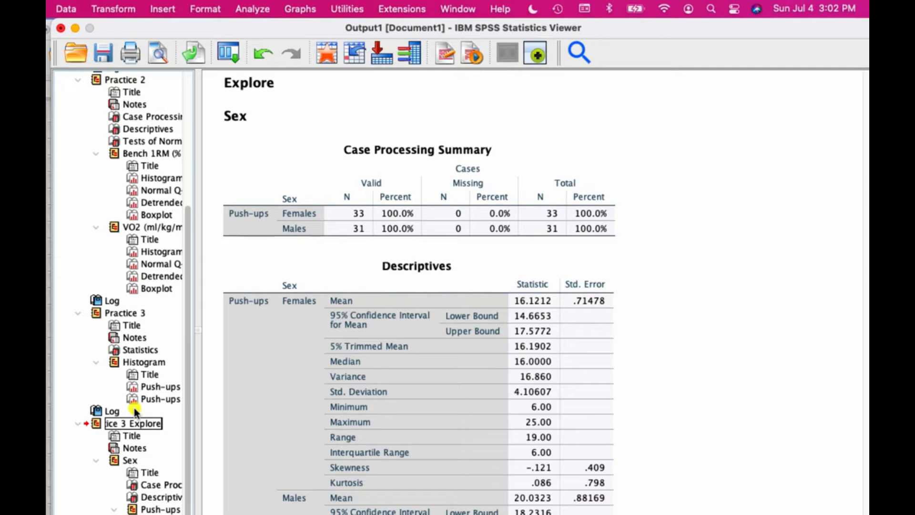
click(143, 313)
click(138, 313)
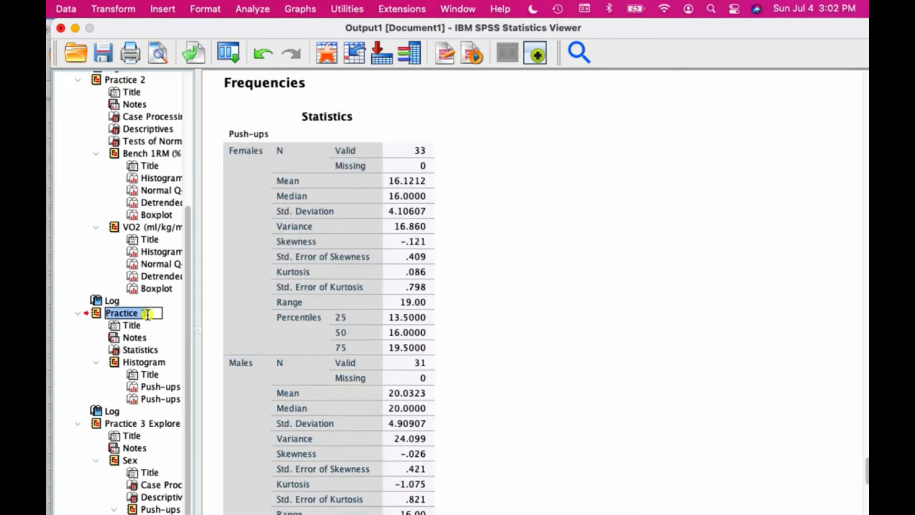
text(Freq)
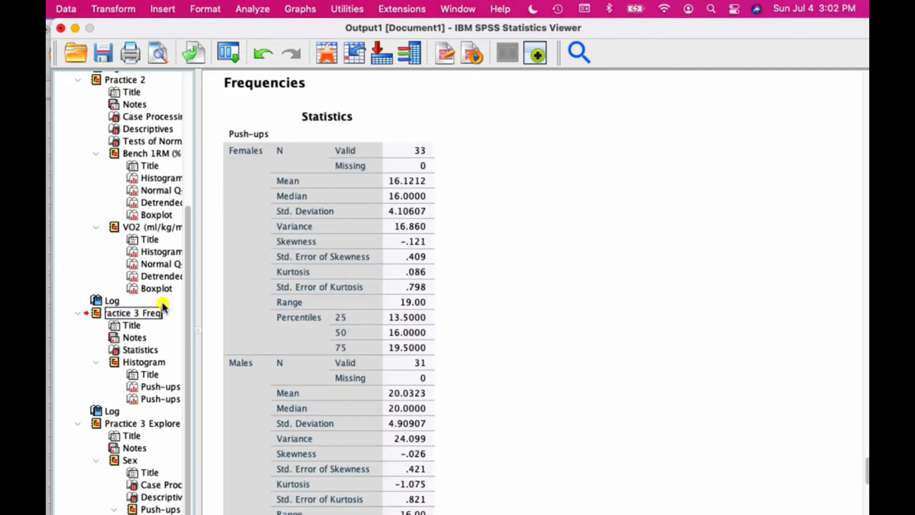
- Examine the Explore output's descriptives by sex and the Push-ups boxplot for females
click(159, 424)
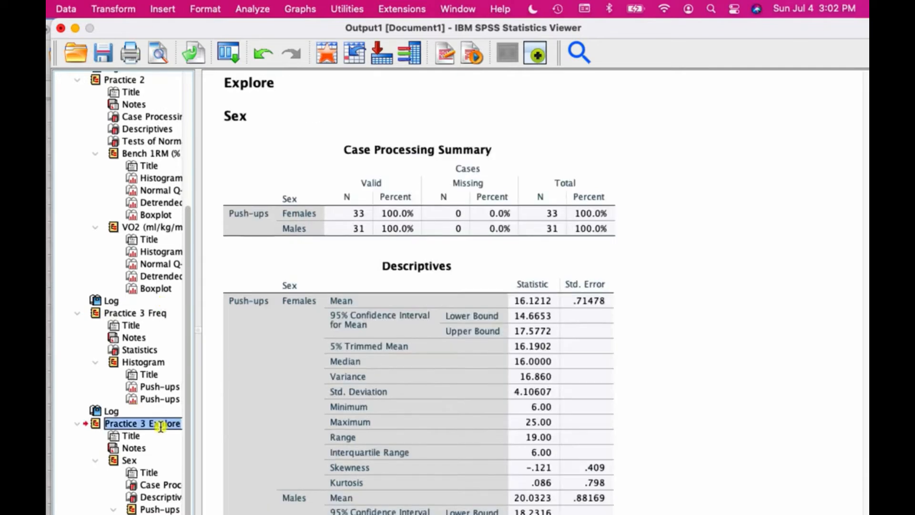
scroll(299, 498, down, 3)
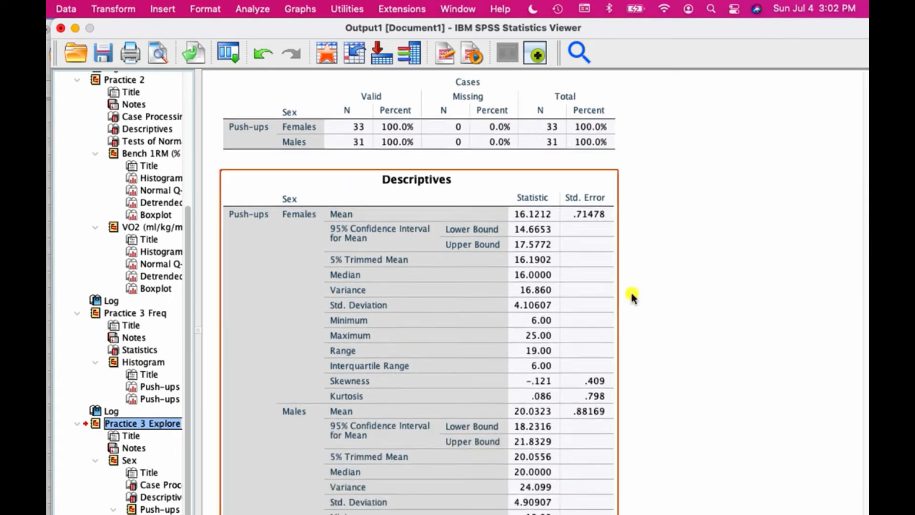
scroll(244, 487, down, 7)
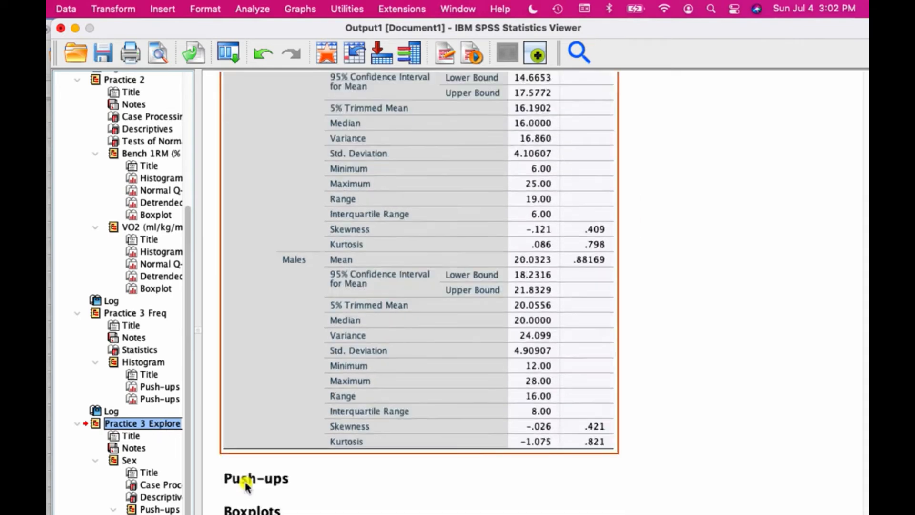
scroll(564, 427, down, 7)
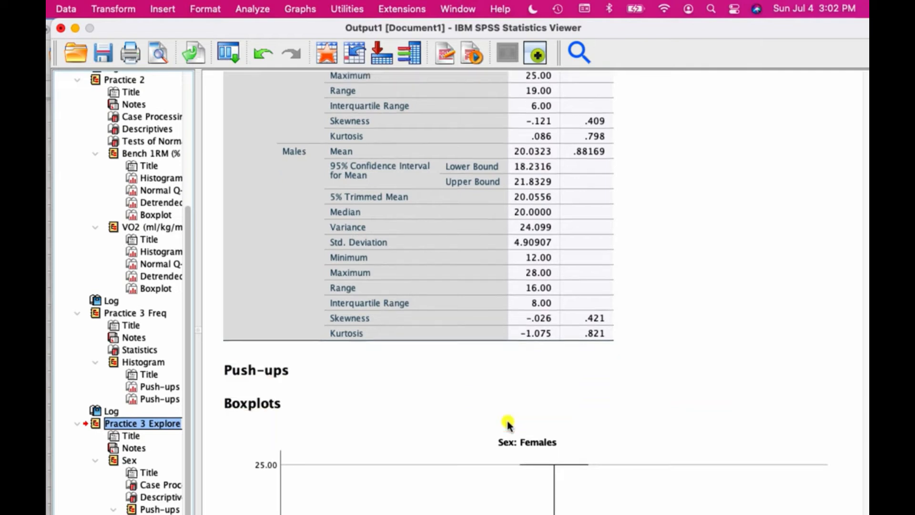
scroll(327, 396, down, 2)
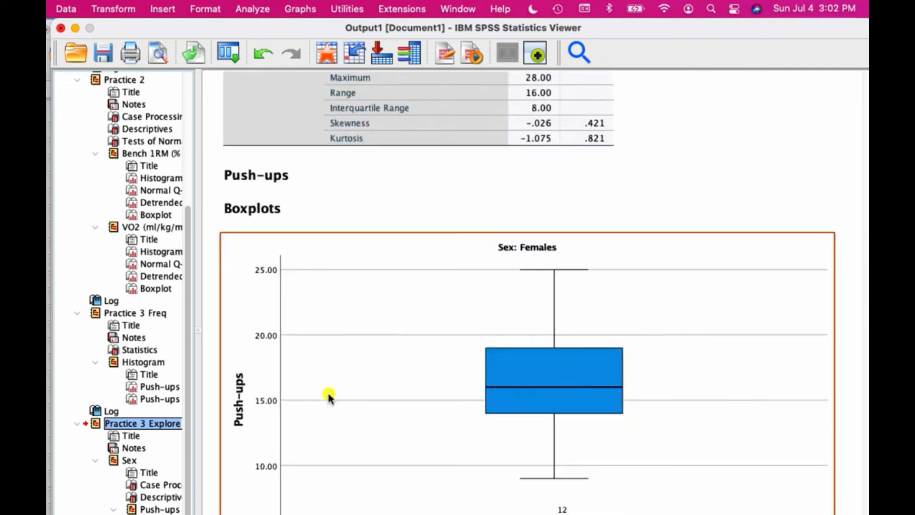
scroll(328, 395, down, 3)
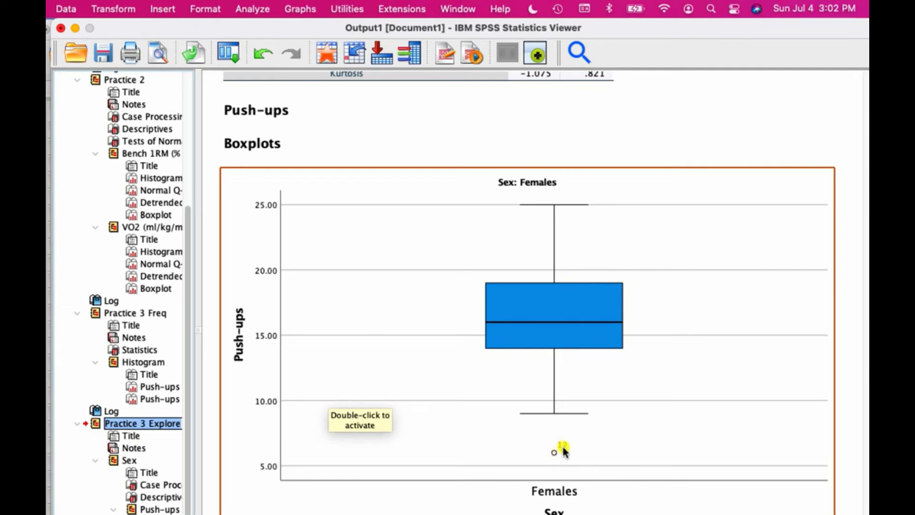
- Compare the Push-ups boxplots for females and males in the Practice 3 Explore output
scroll(561, 465, down, 5)
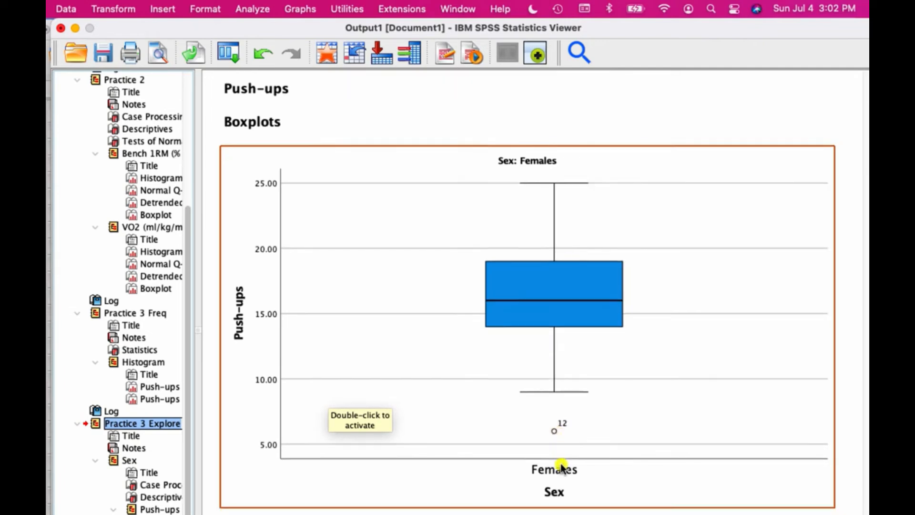
scroll(561, 463, down, 6)
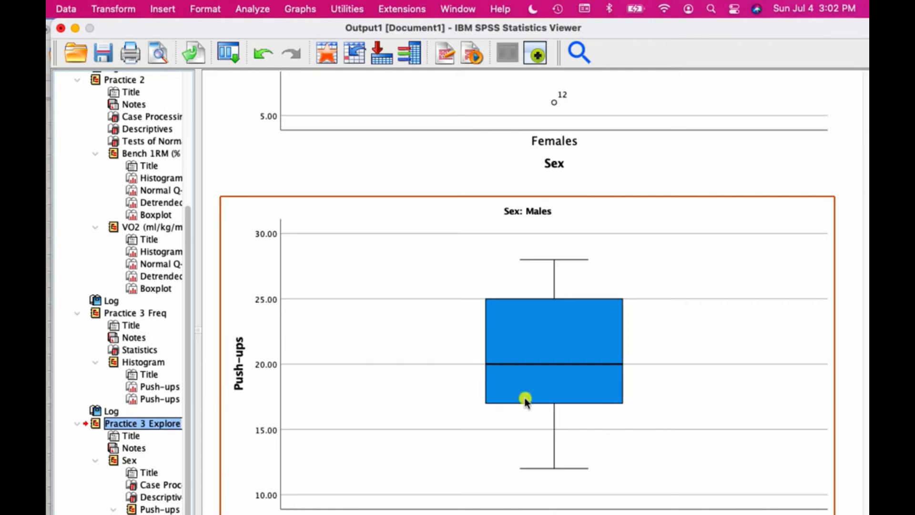
scroll(570, 393, up, 5)
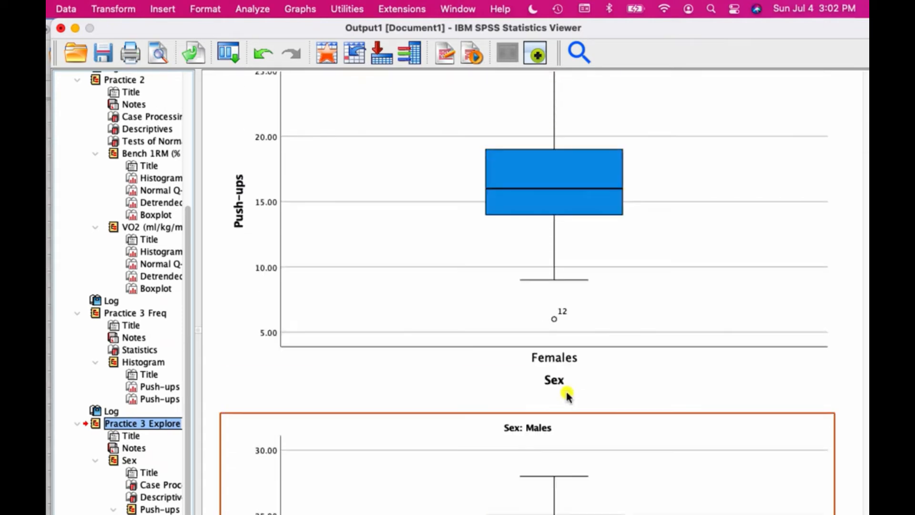
scroll(541, 190, down, 3)
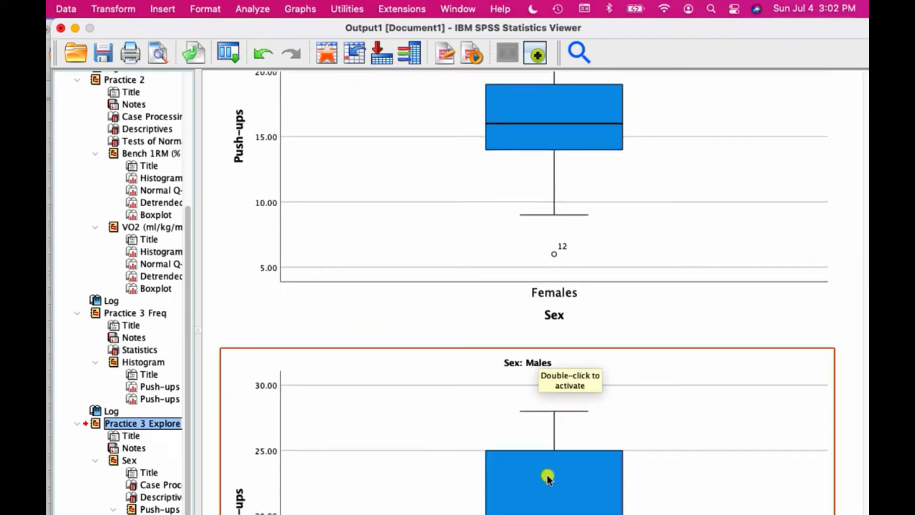
scroll(547, 478, up, 2)
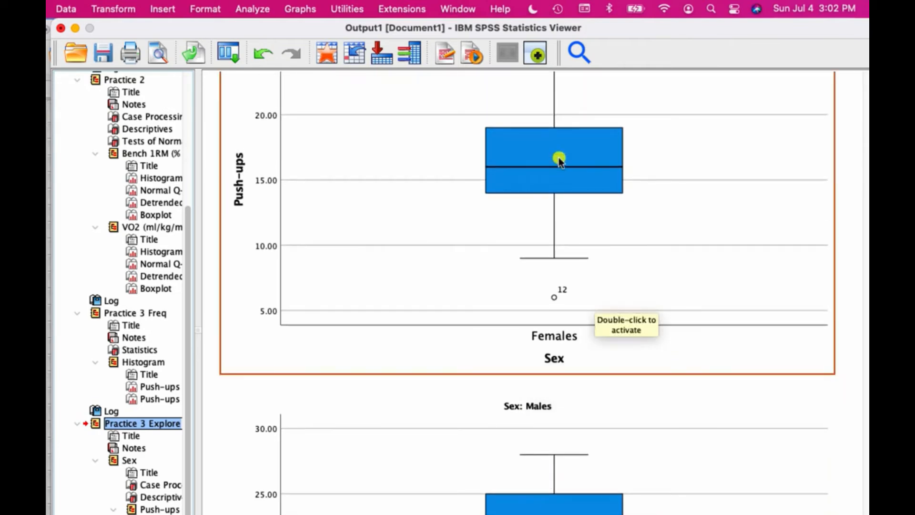
scroll(559, 159, up, 2)
scroll(606, 372, down, 11)
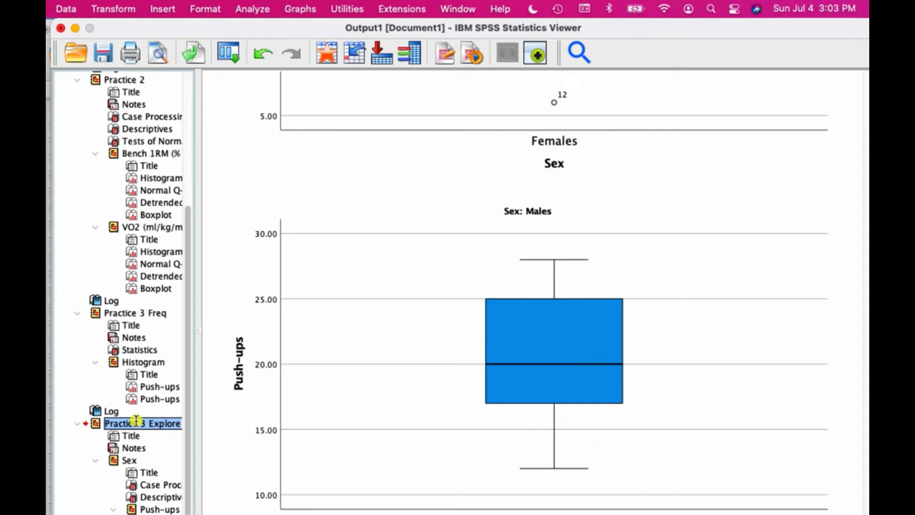
- Rerun the Explore analysis of Push-ups by Sex with normality plots with tests turned on
click(228, 53)
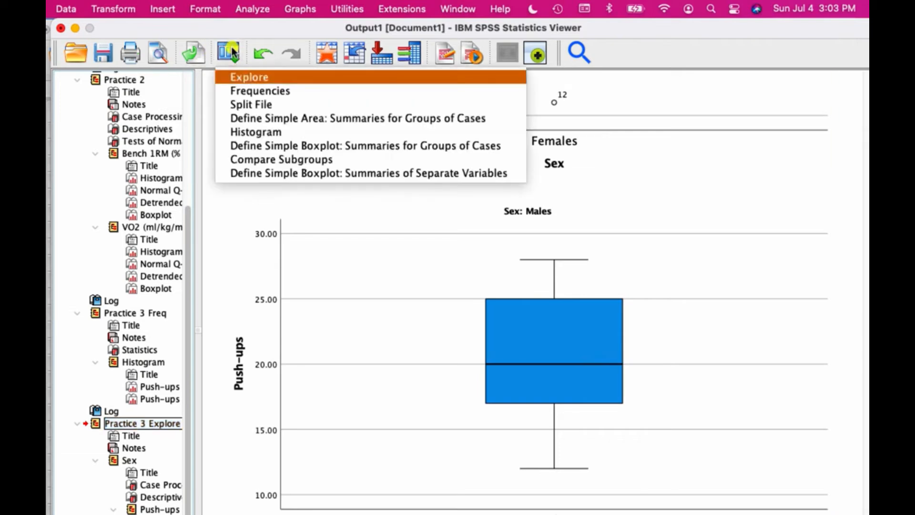
click(249, 77)
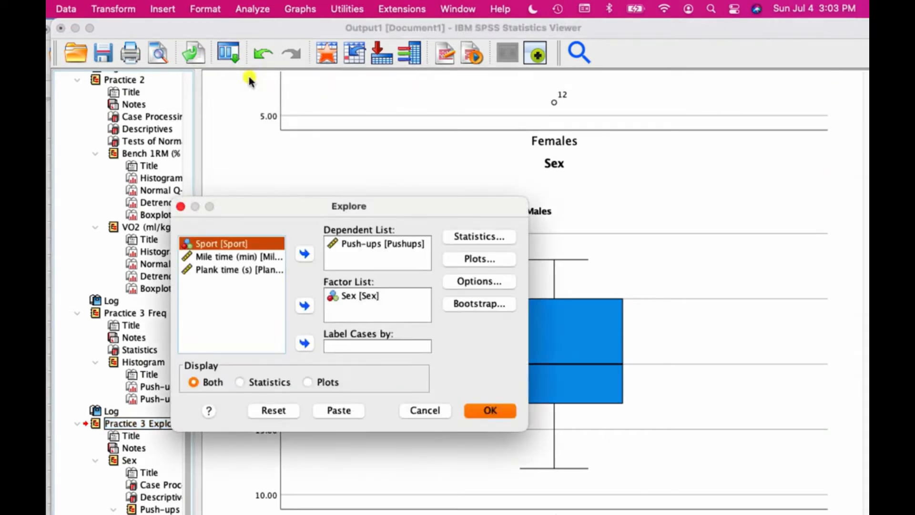
click(487, 259)
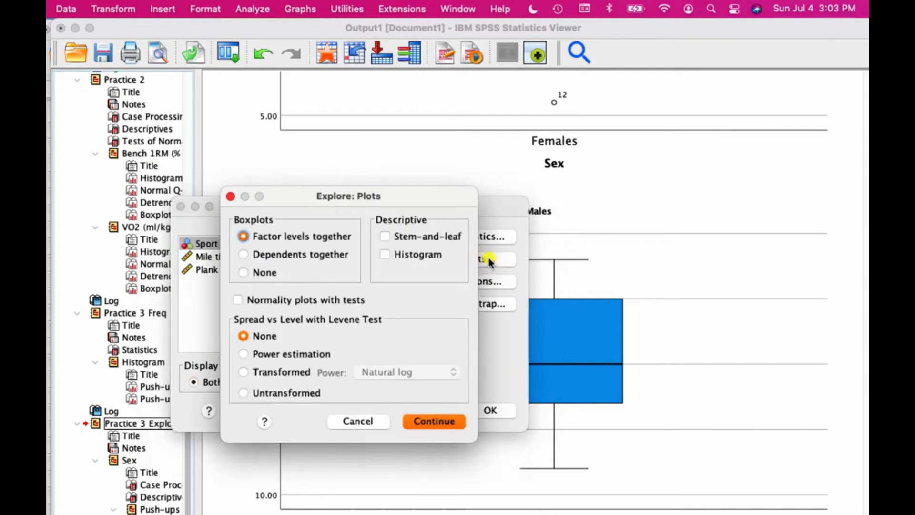
click(238, 300)
click(452, 422)
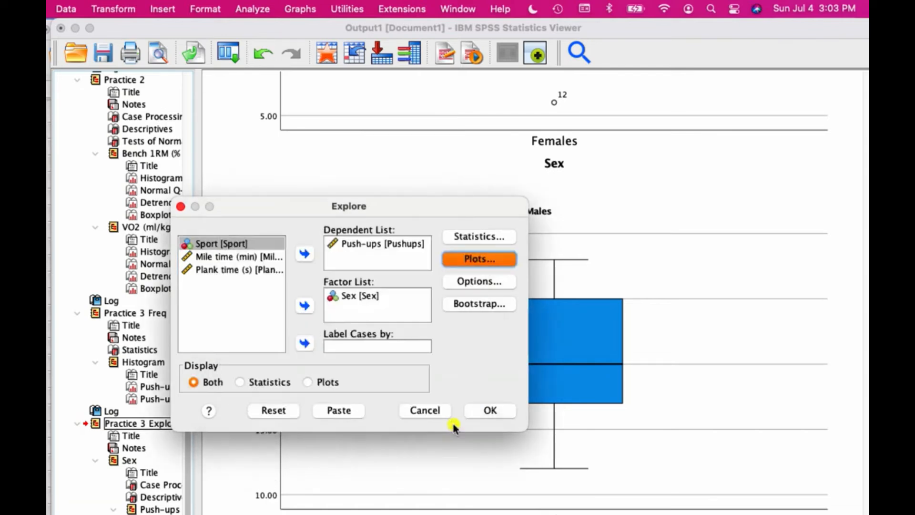
click(491, 411)
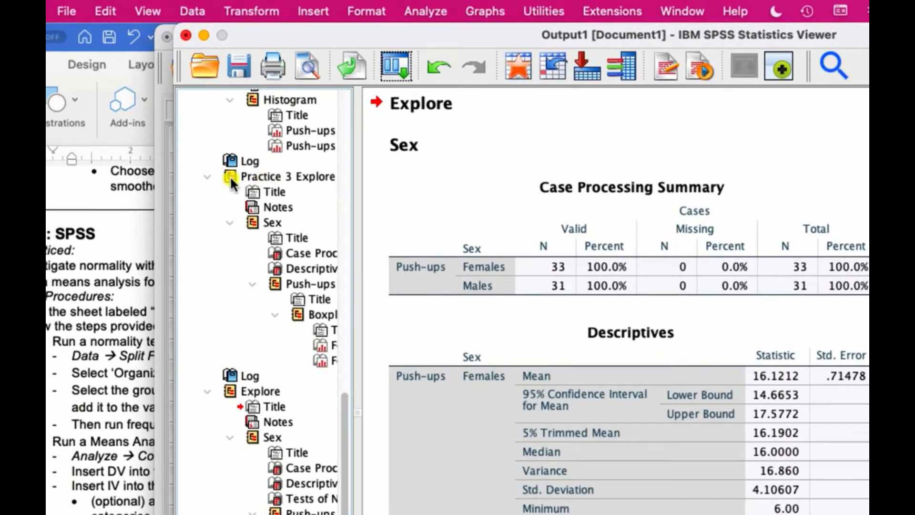
- Delete the earlier Practice 3 Explore output and its log entry from the output outline
click(230, 176)
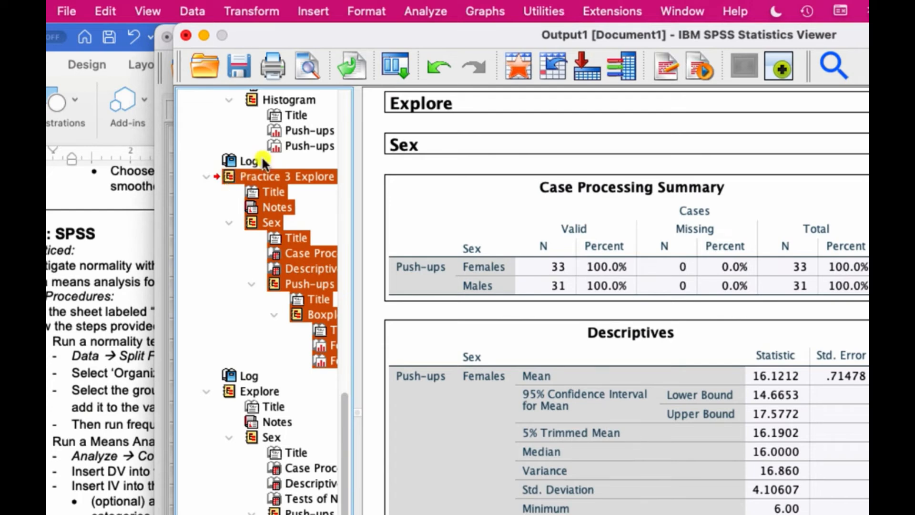
click(105, 11)
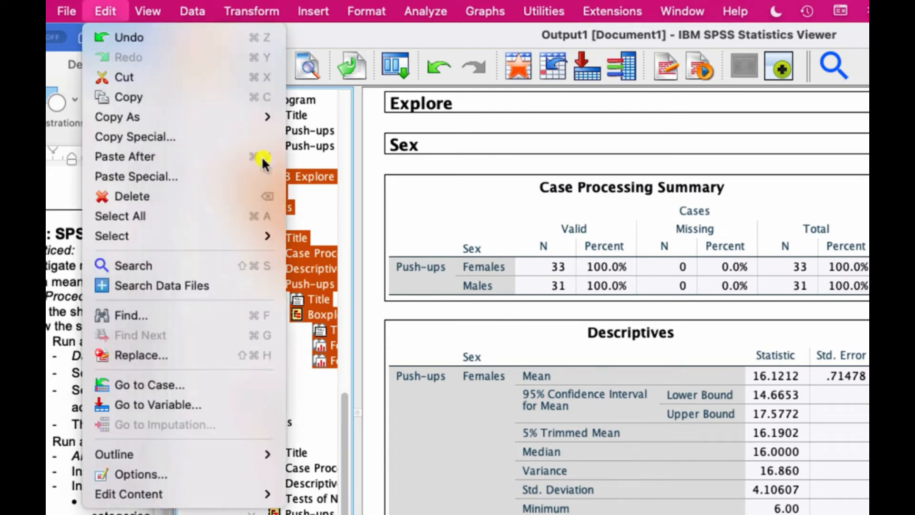
click(142, 196)
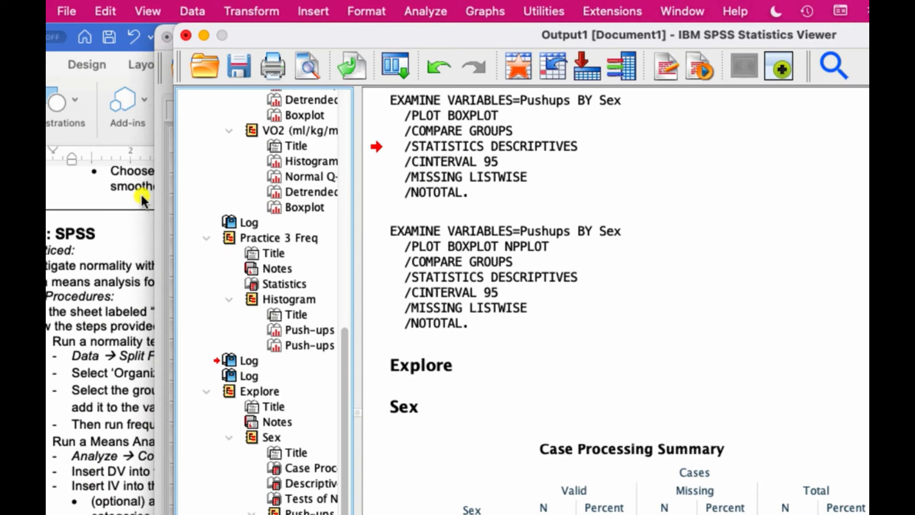
click(231, 364)
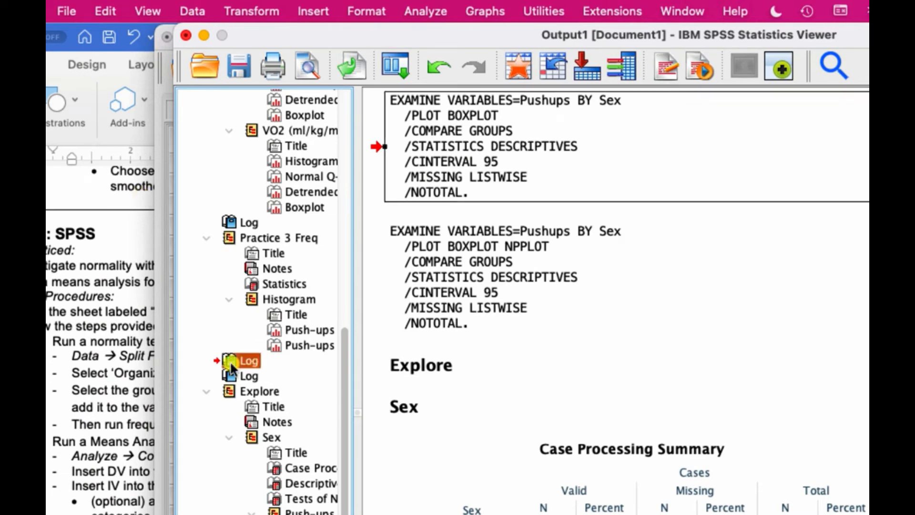
click(129, 13)
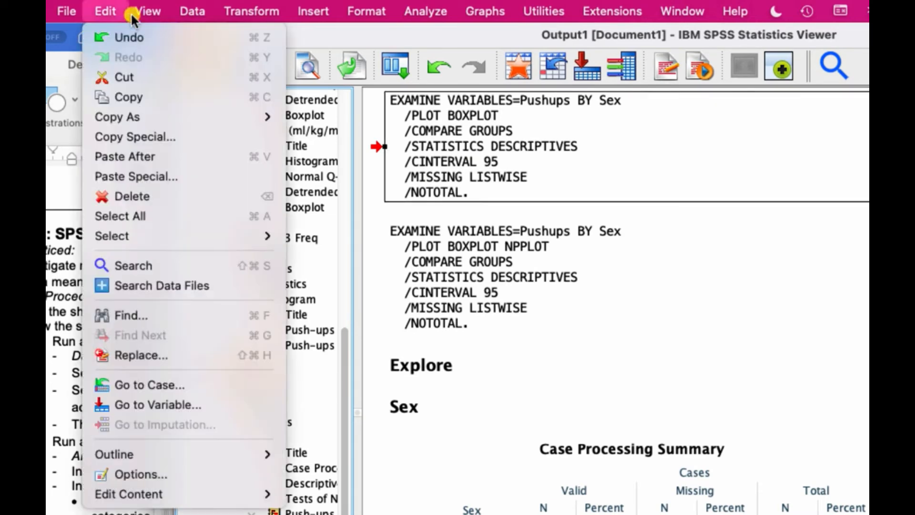
click(136, 195)
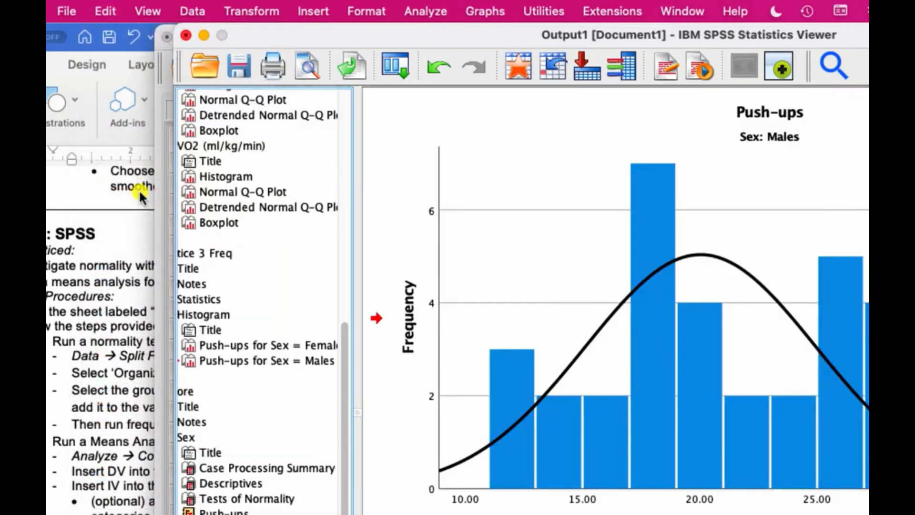
scroll(273, 363, left, 2)
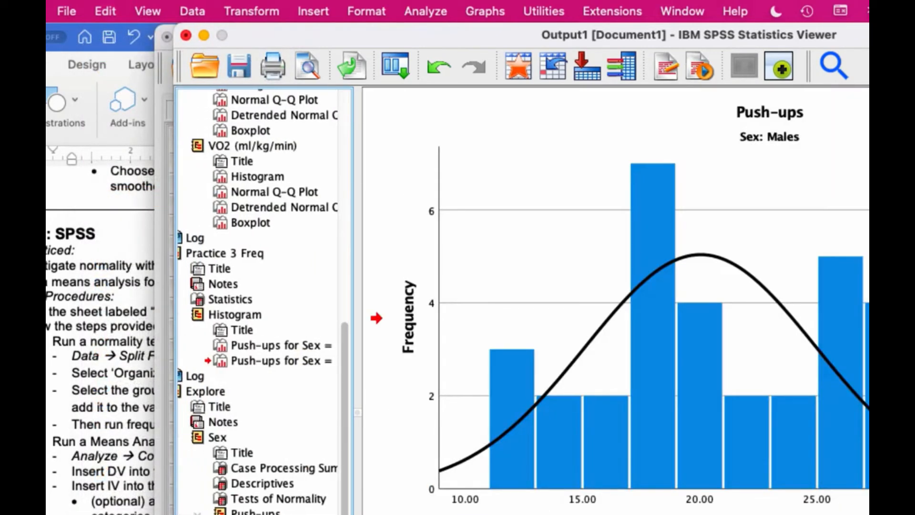
- Examine the Tests of Normality table and the normal Q-Q plots of Push-ups for females and males
click(256, 499)
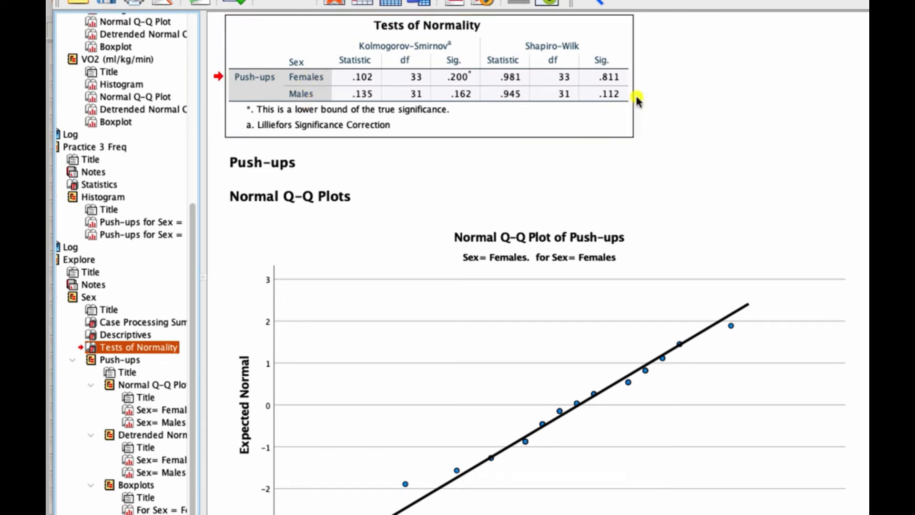
scroll(696, 201, down, 5)
scroll(694, 204, down, 1)
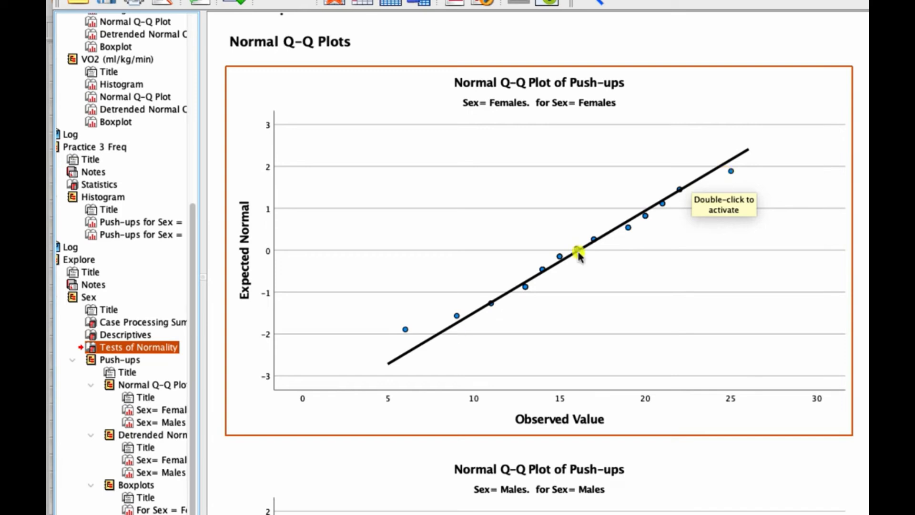
scroll(674, 213, down, 5)
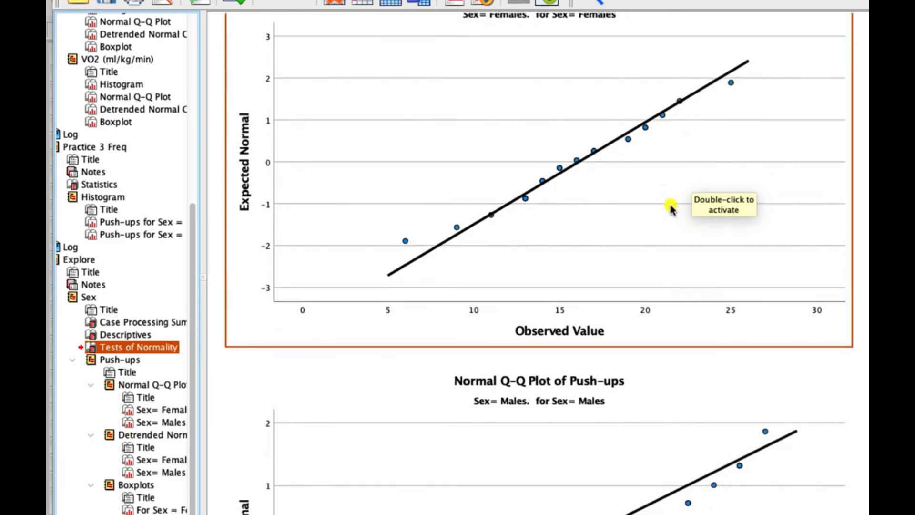
scroll(674, 212, down, 9)
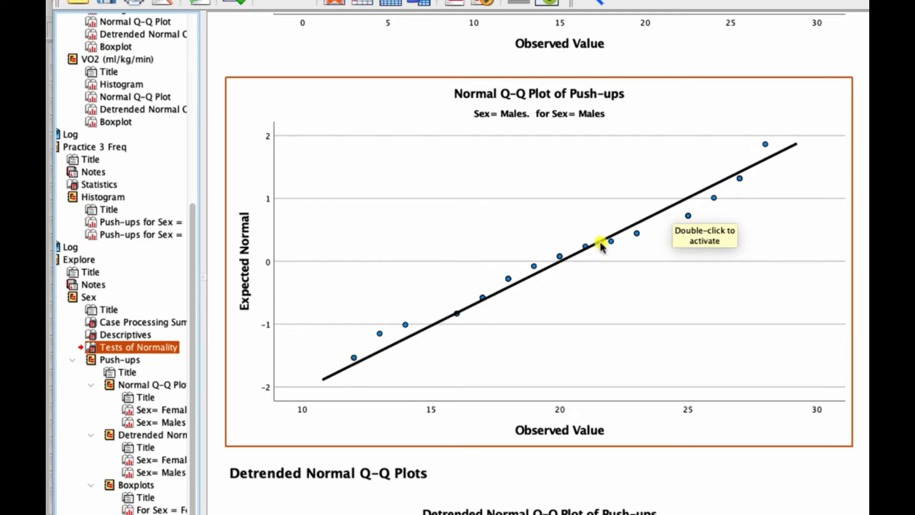
scroll(603, 238, down, 5)
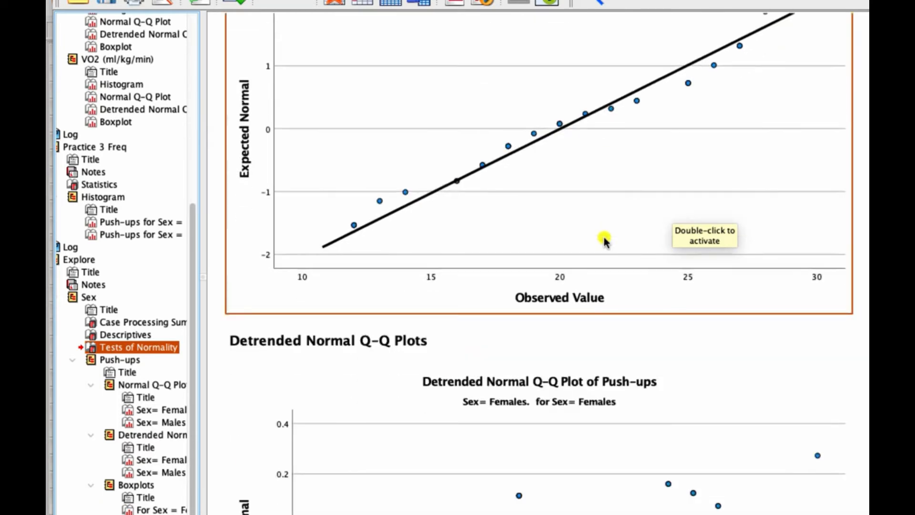
- Review the female and male Push-ups boxplots in the new Explore output
click(140, 485)
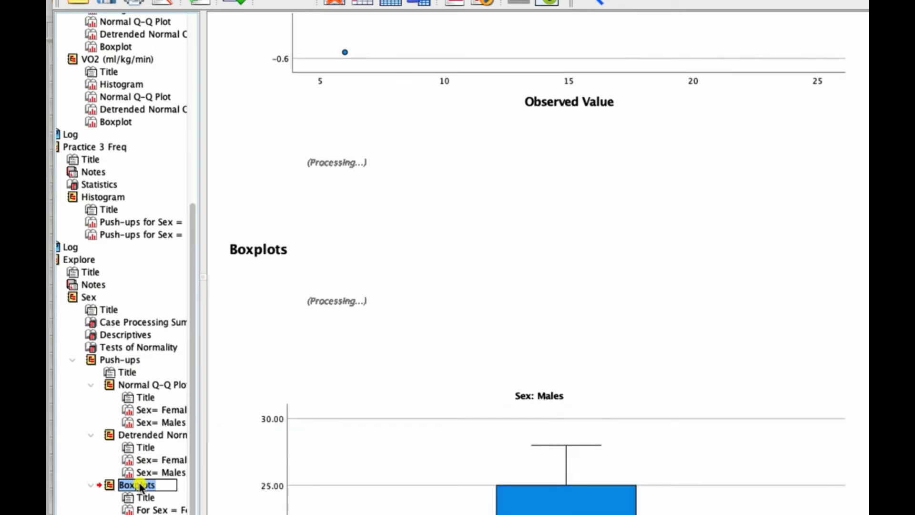
scroll(423, 266, down, 10)
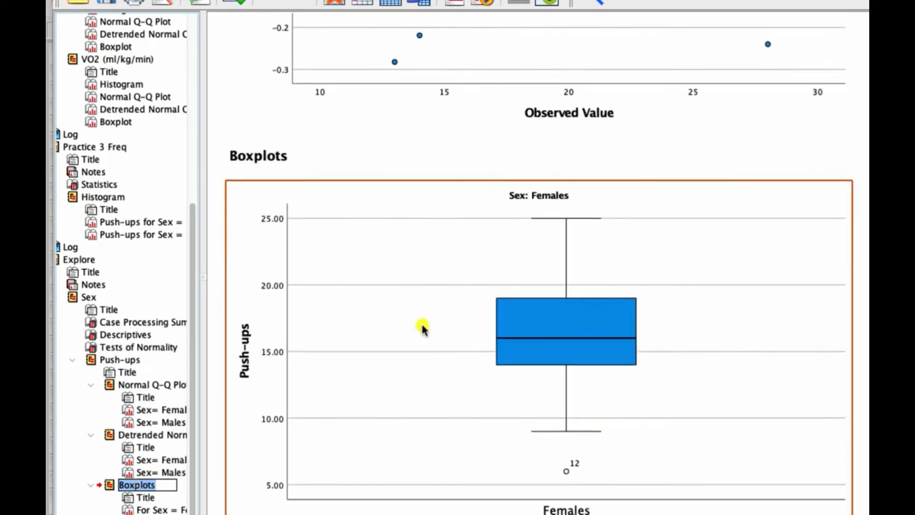
scroll(422, 326, down, 6)
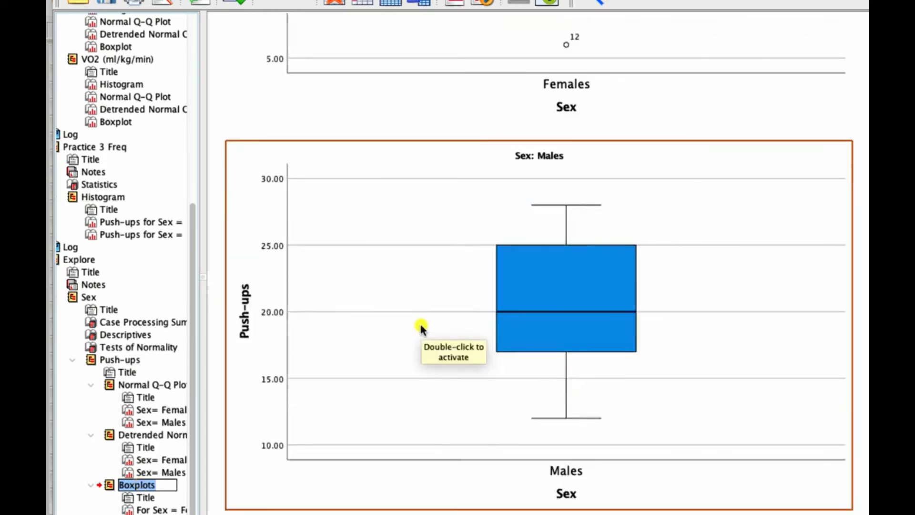
scroll(422, 328, up, 3)
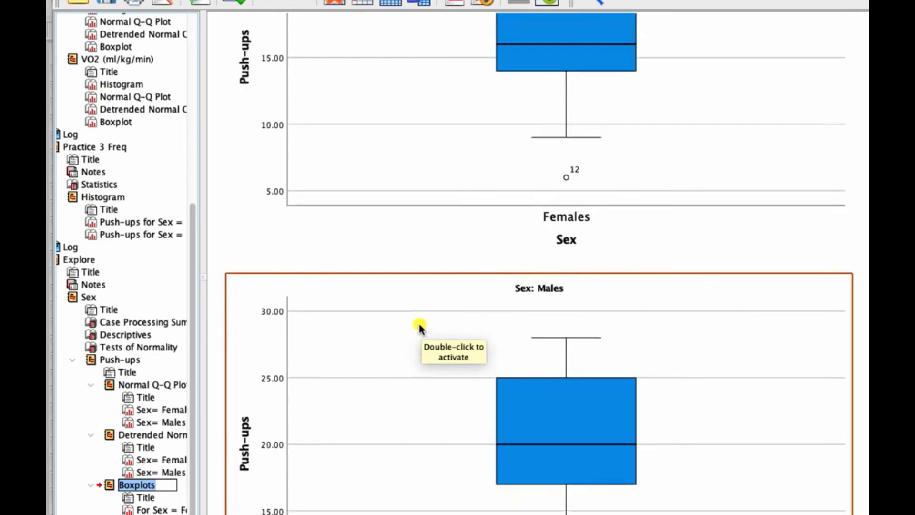
scroll(419, 326, up, 5)
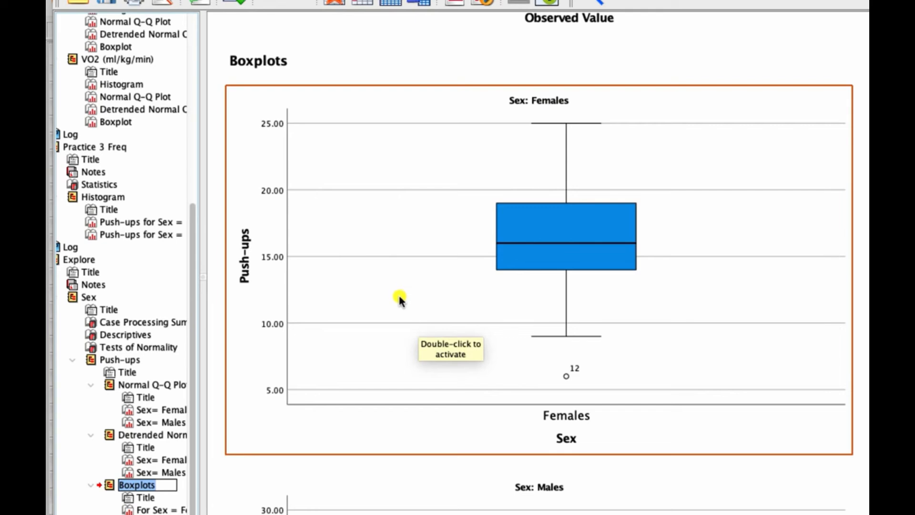
click(346, 59)
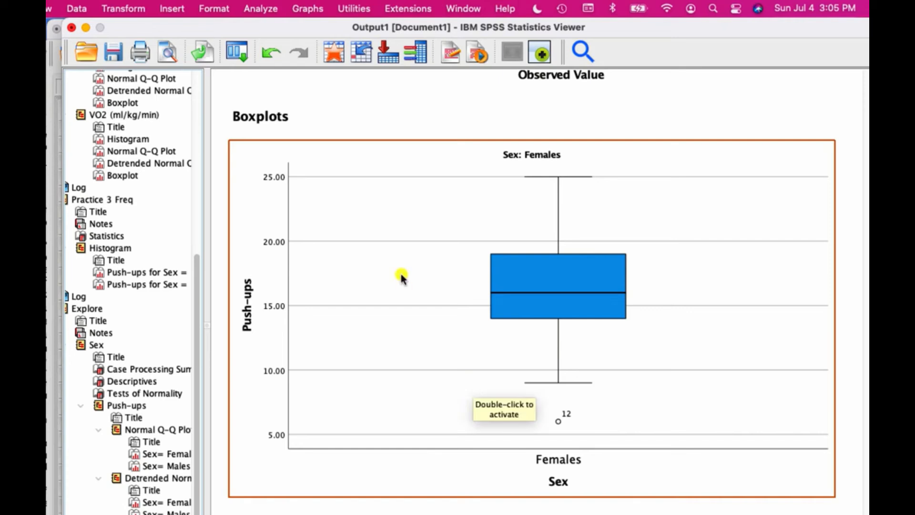
- Set up a Compare Means analysis with Plank time (s) as the dependent variable and Sex as the independent variable
click(268, 9)
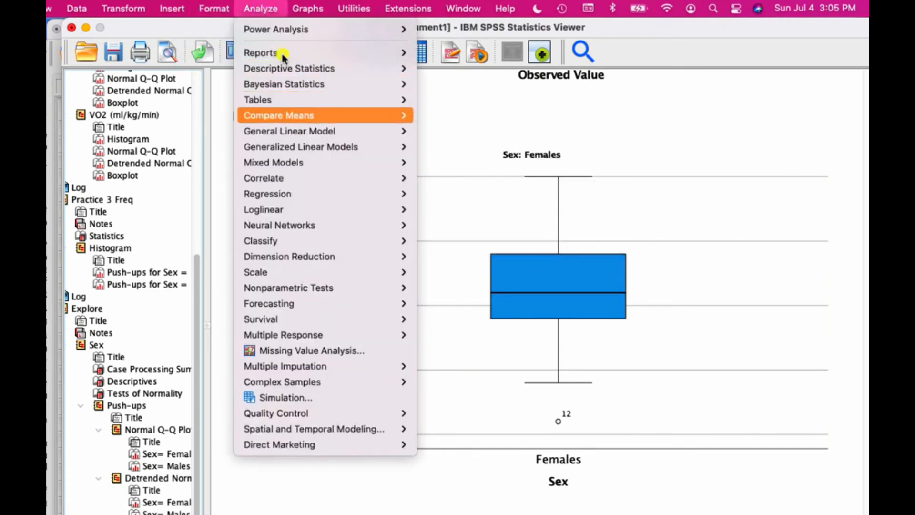
mouse_move(297, 117)
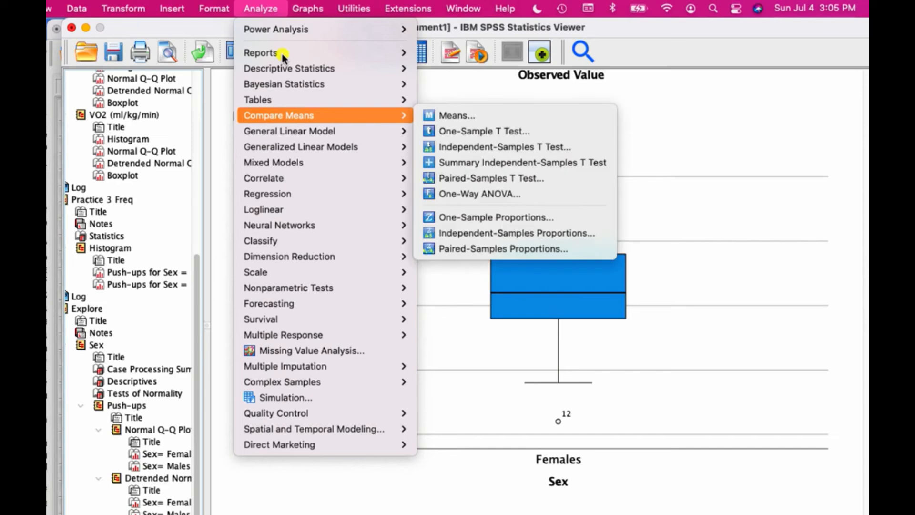
click(453, 116)
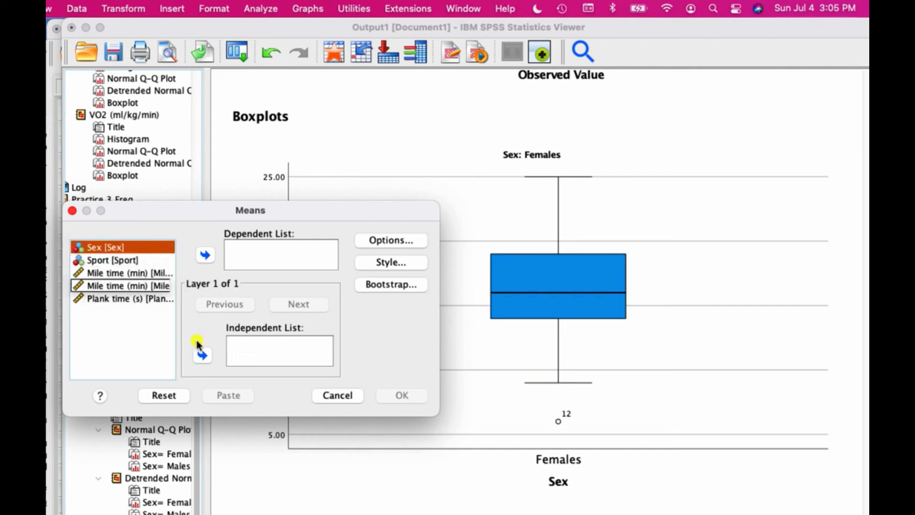
click(202, 355)
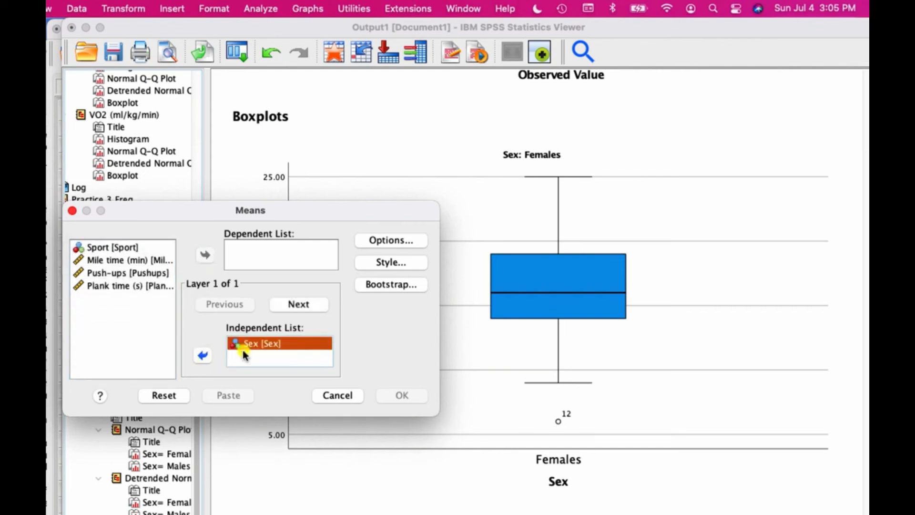
click(161, 288)
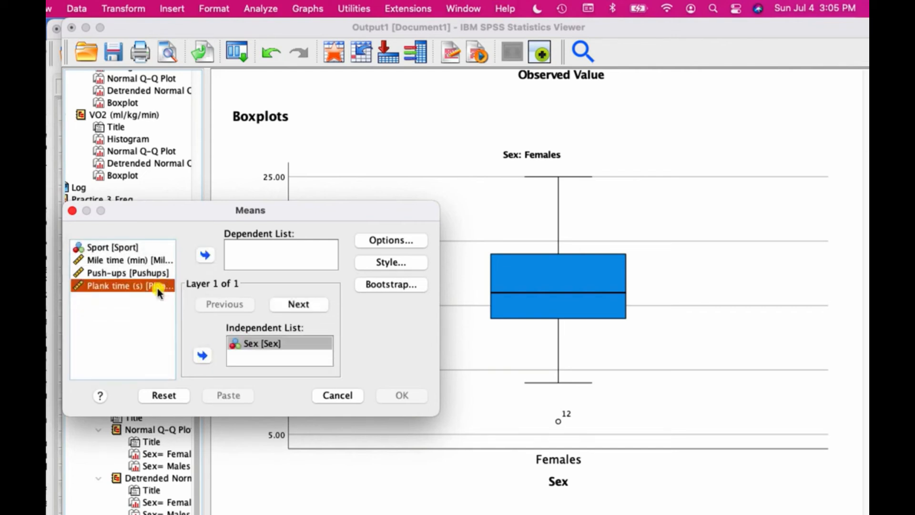
click(205, 255)
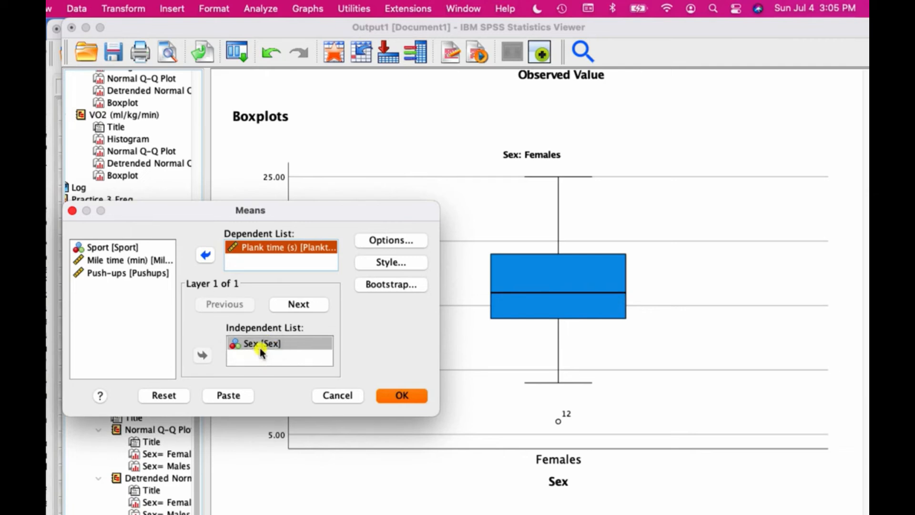
- Review the cell statistics available in the Means options, and cancel the analysis without running it
click(391, 242)
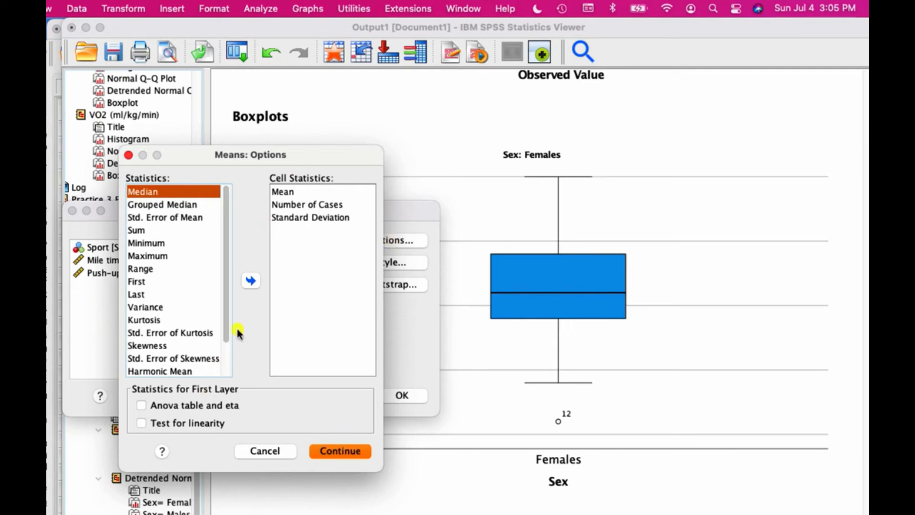
scroll(224, 310, down, 4)
scroll(224, 310, up, 4)
click(326, 453)
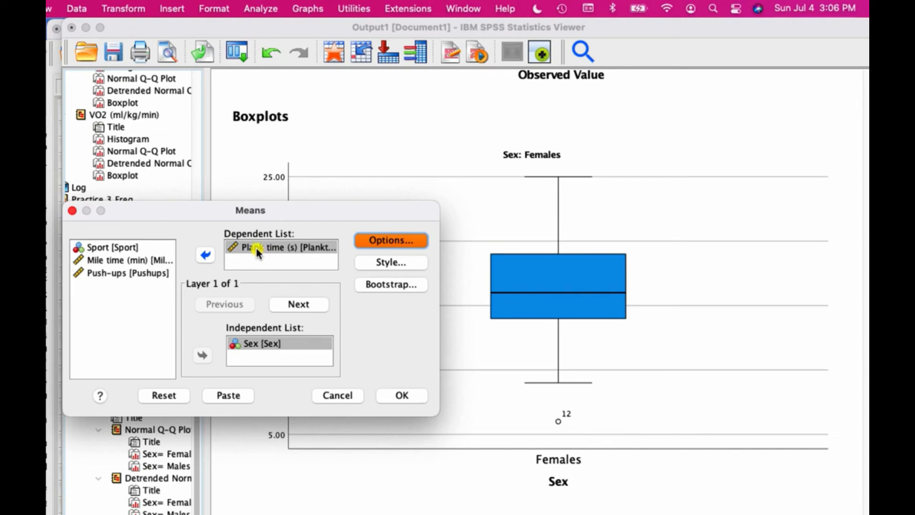
click(336, 396)
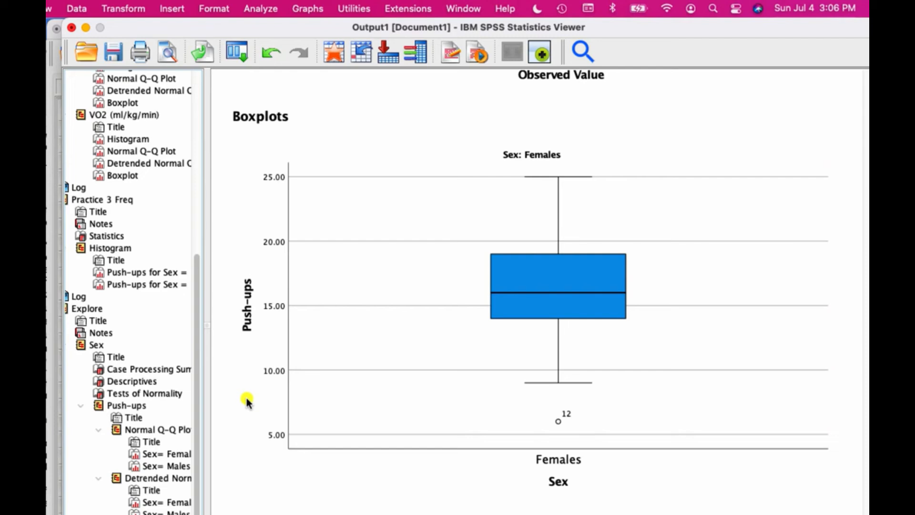
- Examine the Descriptives table of Push-ups for females and males in the Explore output
click(141, 384)
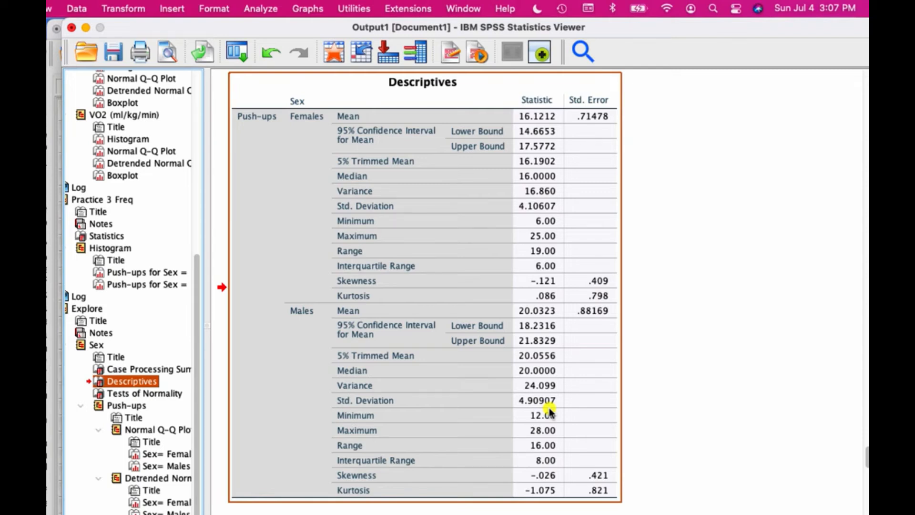
click(550, 413)
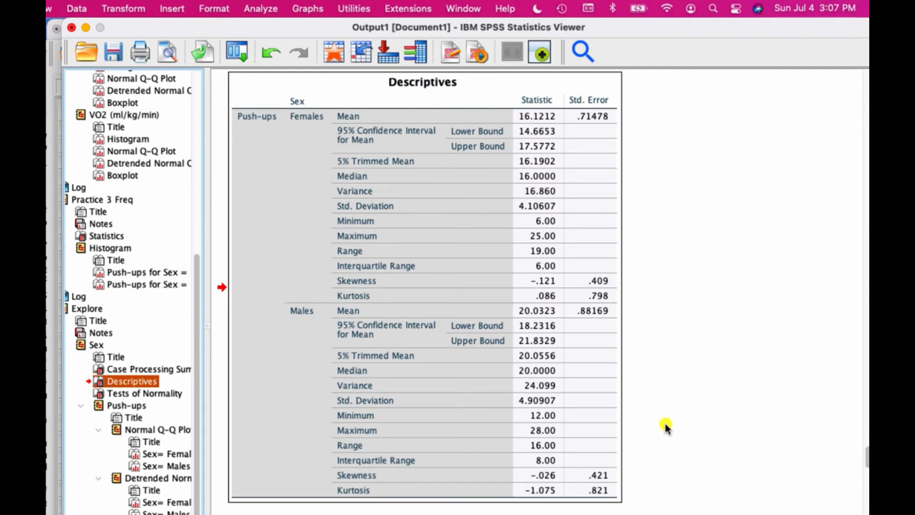
click(616, 415)
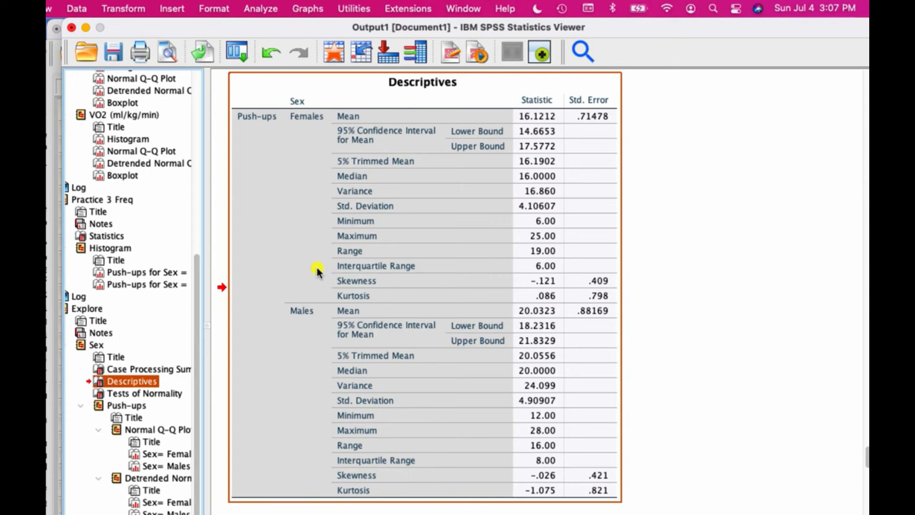
double_click(403, 315)
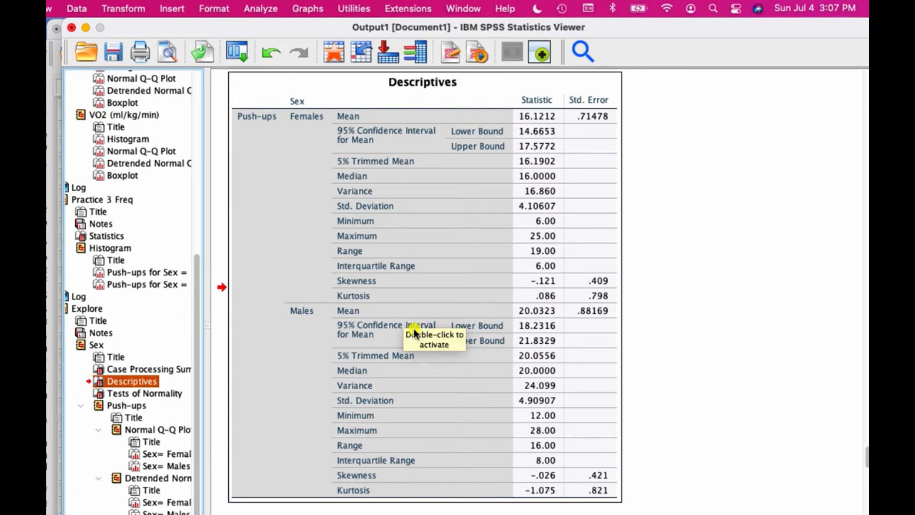
click(414, 332)
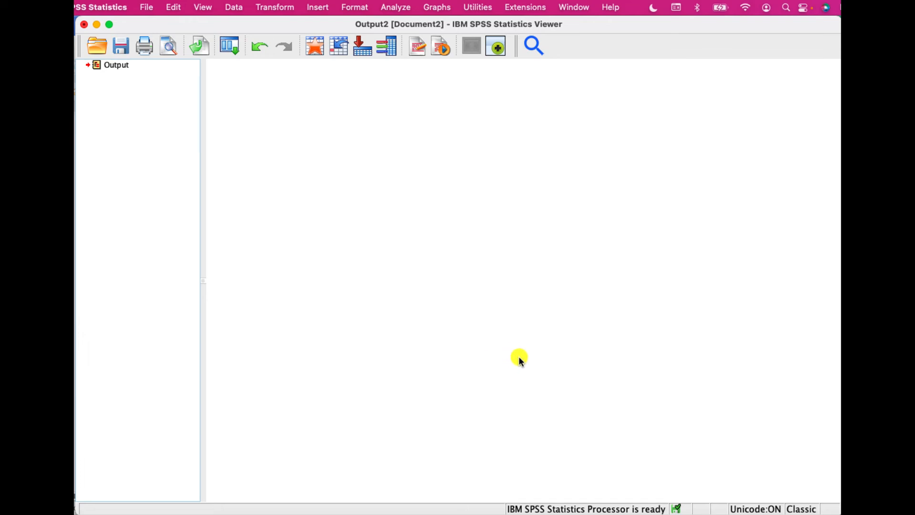
- Start a clustered boxplot in the Chart Builder
click(439, 8)
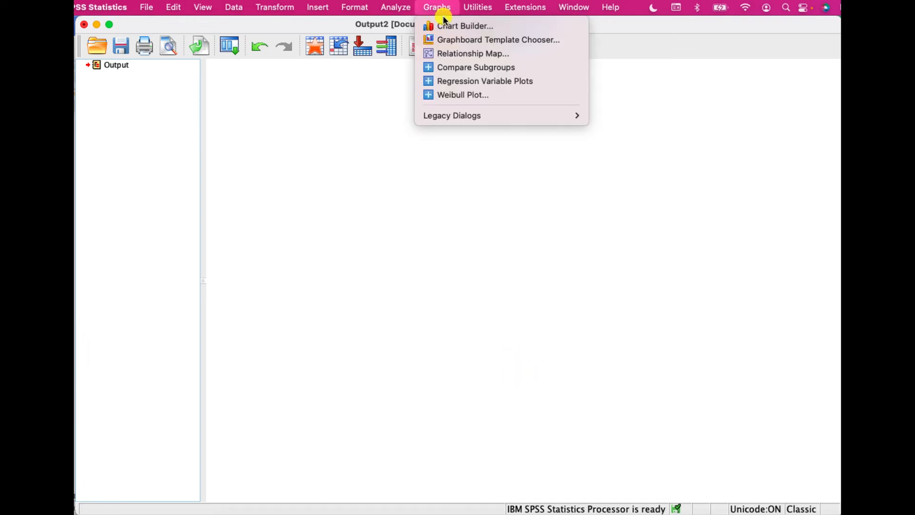
click(444, 27)
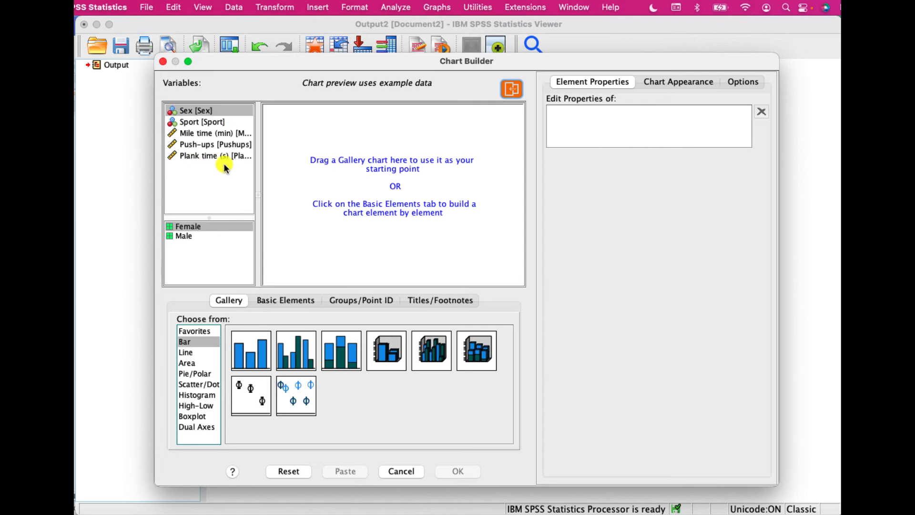
click(197, 417)
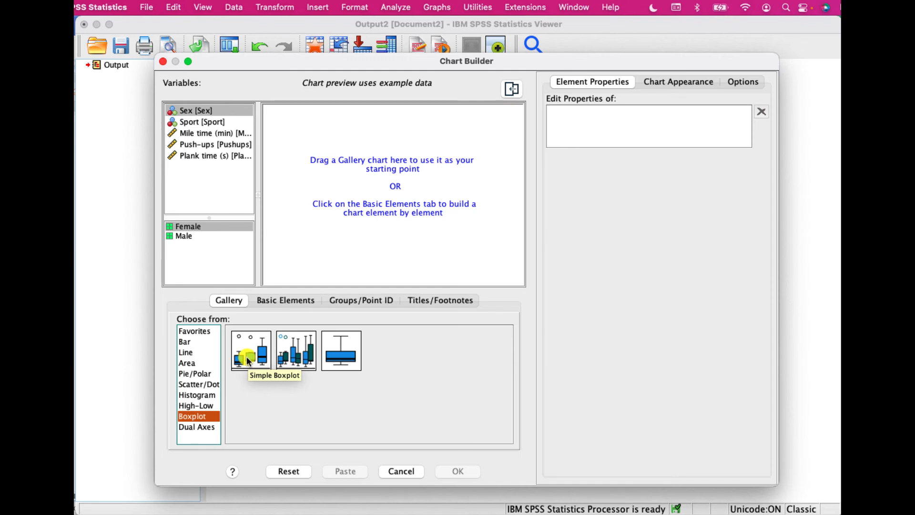
click(297, 353)
drag(299, 351, 379, 187)
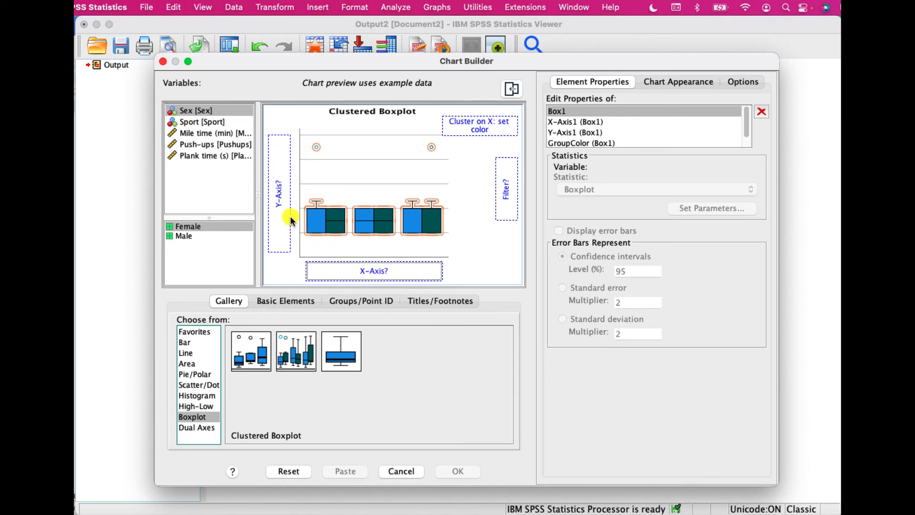
- Assign Sex to the boxplot's X-axis, Push-ups to the Y-axis, and Sex as the cluster colour variable
drag(210, 110, 368, 269)
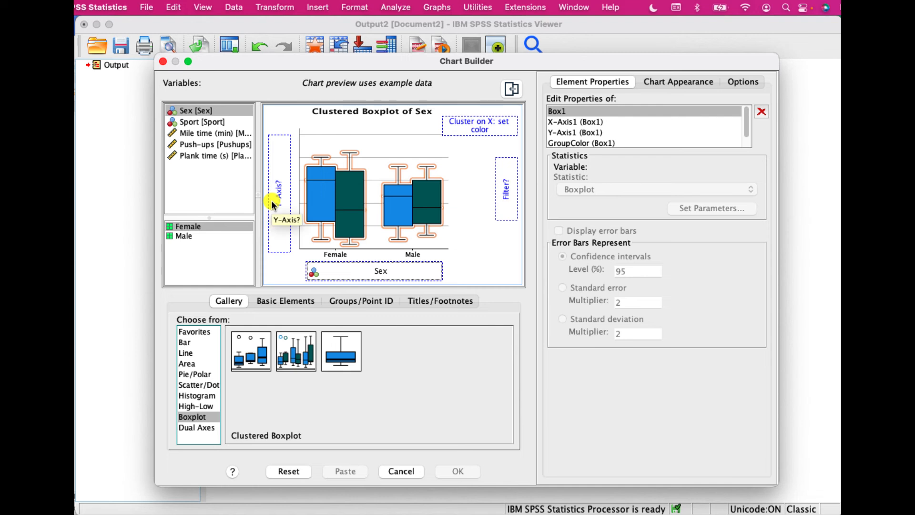
drag(190, 145, 276, 189)
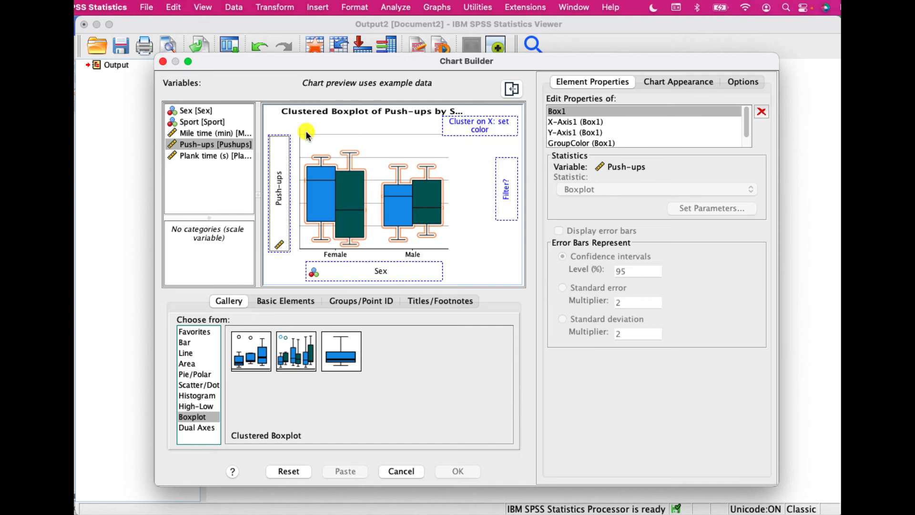
drag(184, 111, 466, 127)
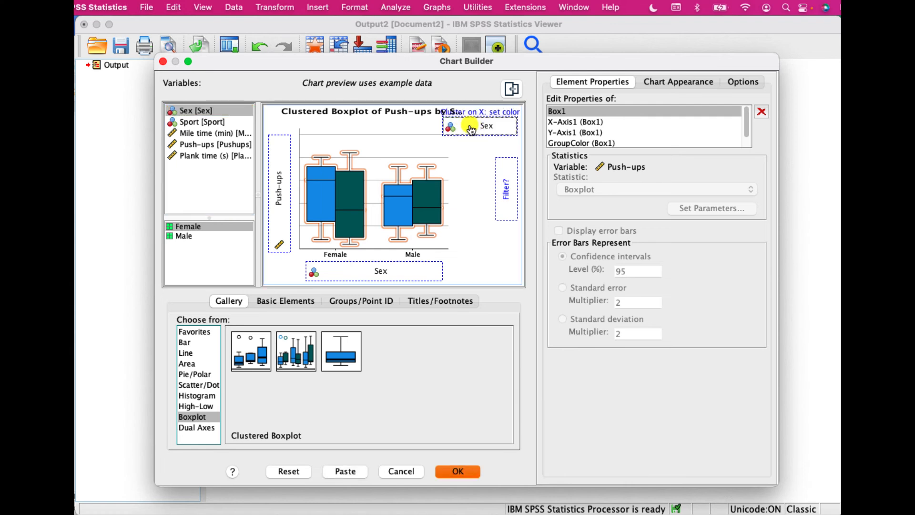
- Change the Category 2 colour to green (95, 195, 56) and generate the clustered boxplot
click(656, 84)
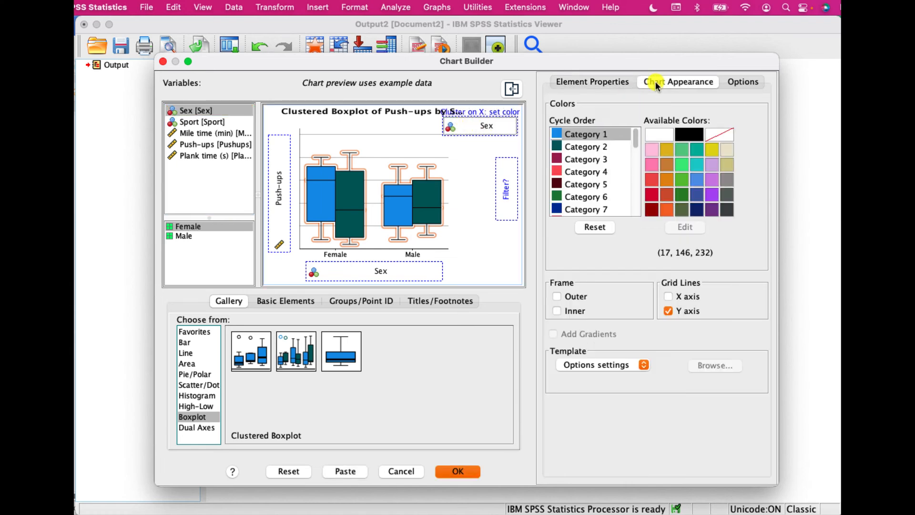
click(577, 137)
click(590, 147)
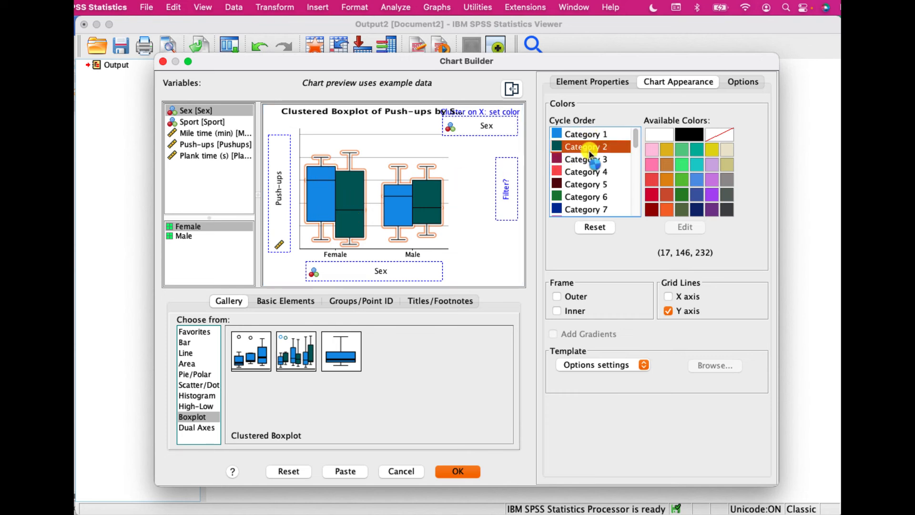
click(684, 180)
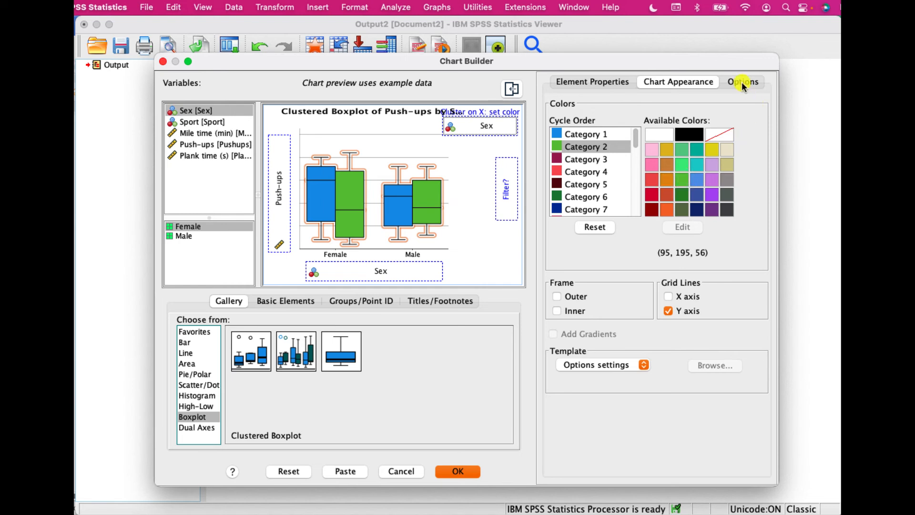
click(598, 86)
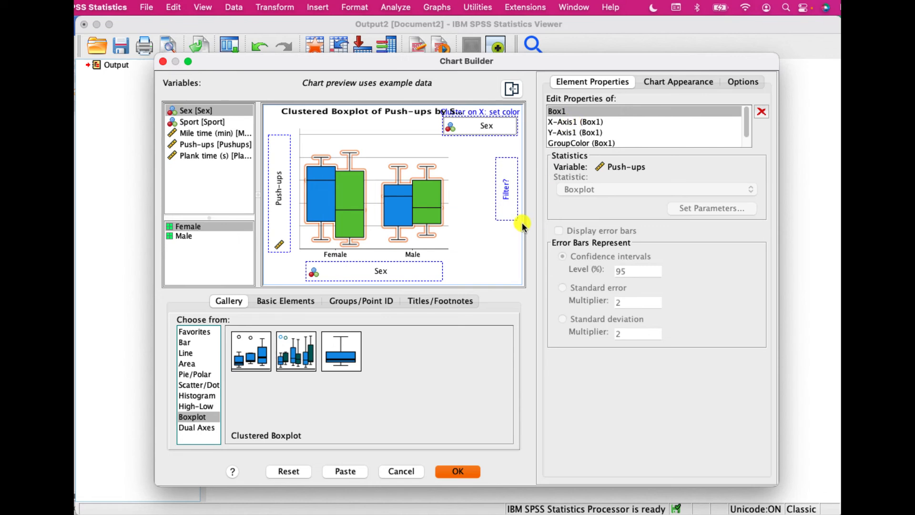
click(458, 472)
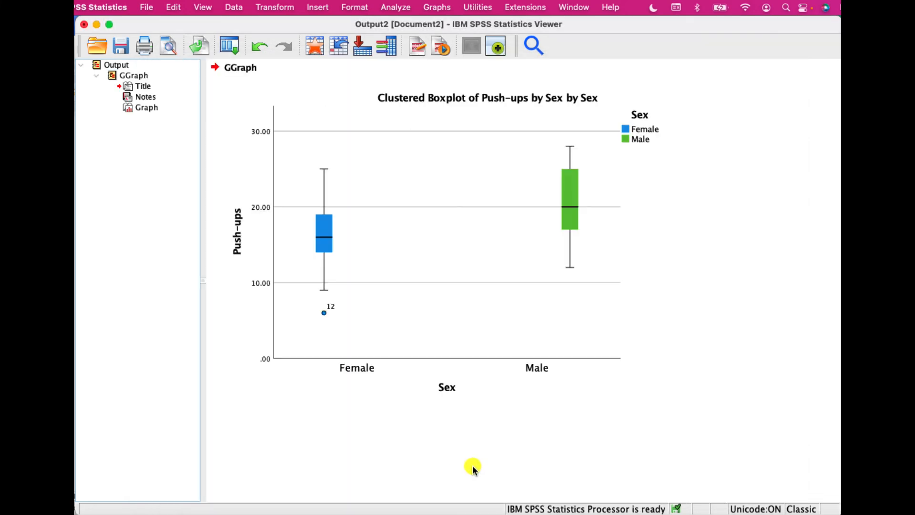
- Inspect the Push-ups by Sex boxplot and the scale properties of its Push-ups axis in the Chart Editor
click(605, 233)
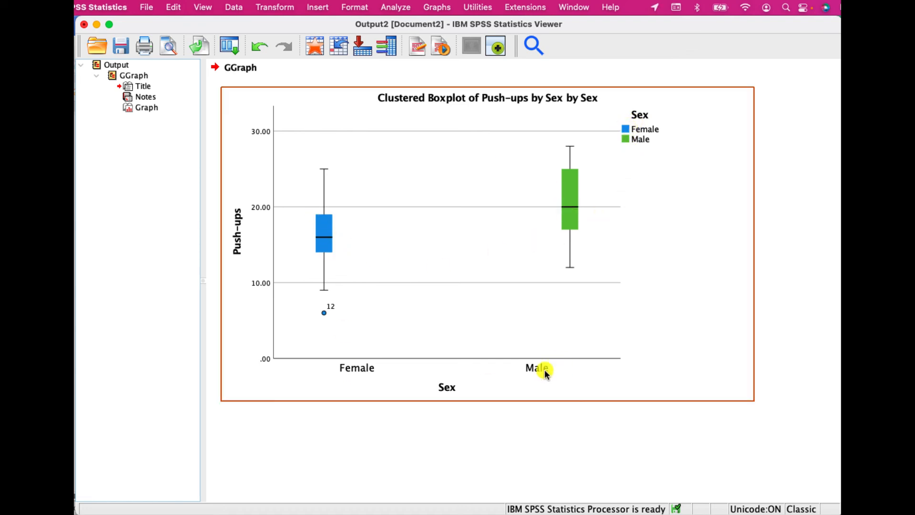
click(508, 453)
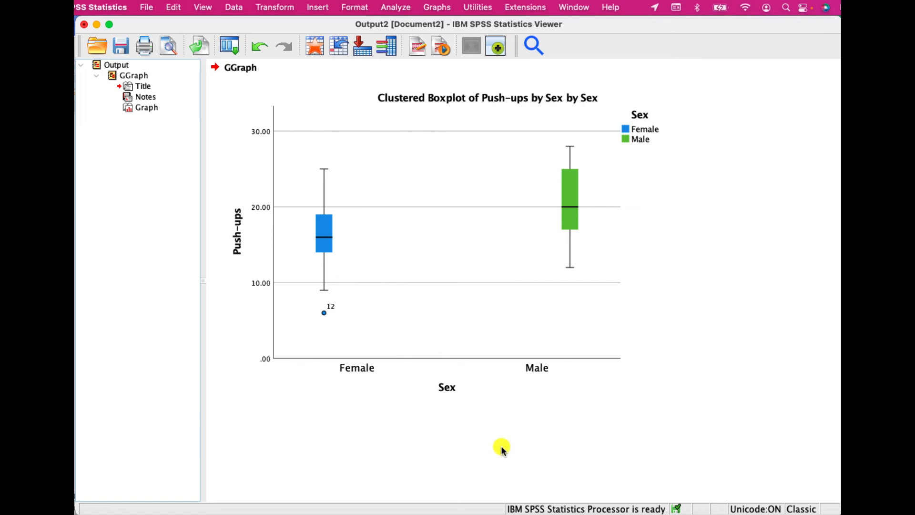
click(494, 399)
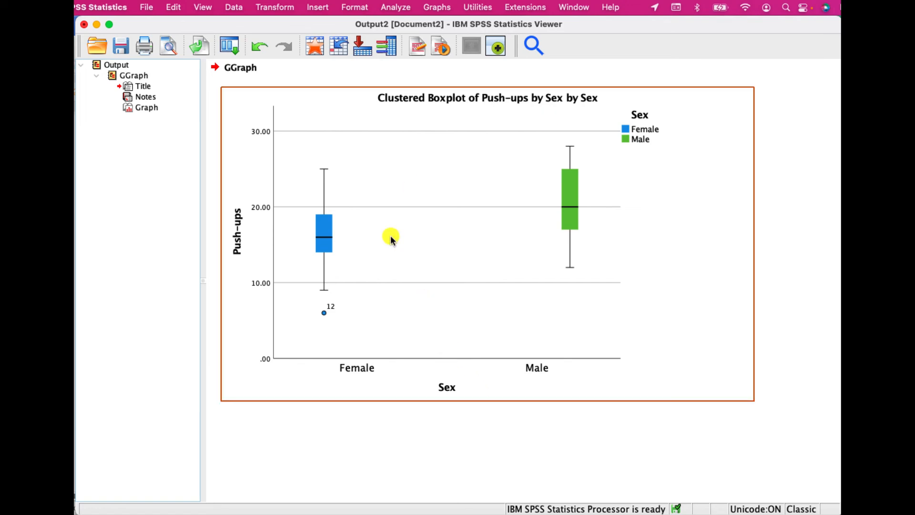
click(429, 256)
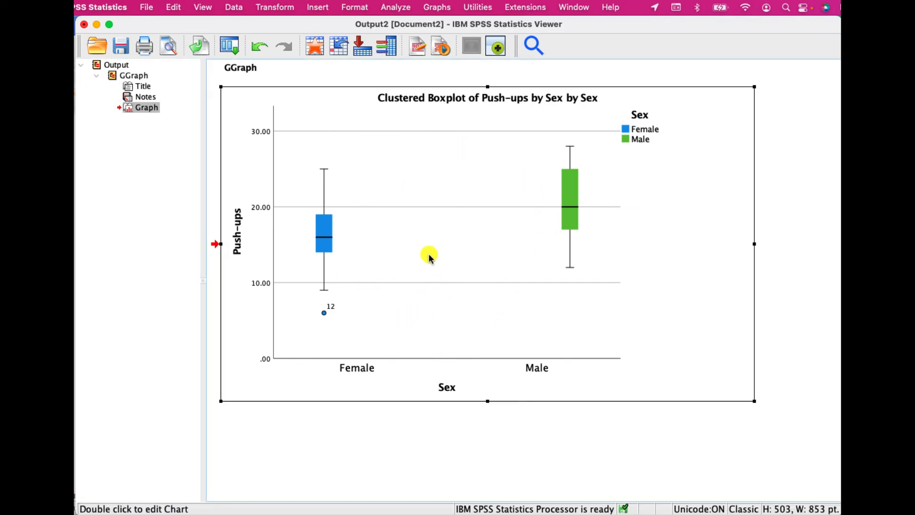
double_click(428, 253)
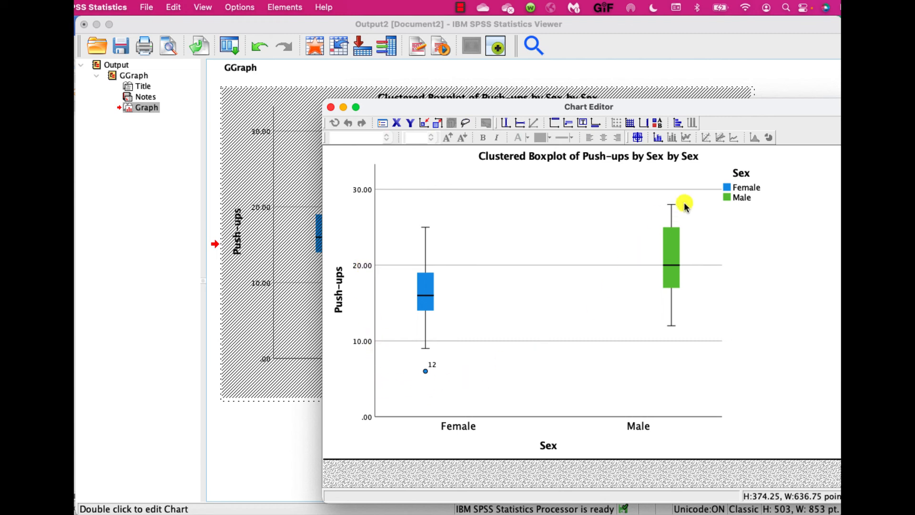
double_click(364, 266)
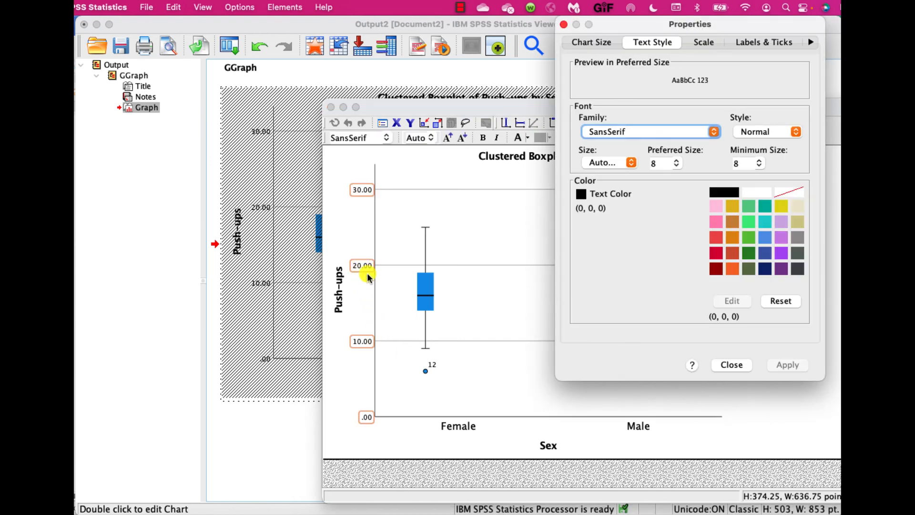
click(703, 43)
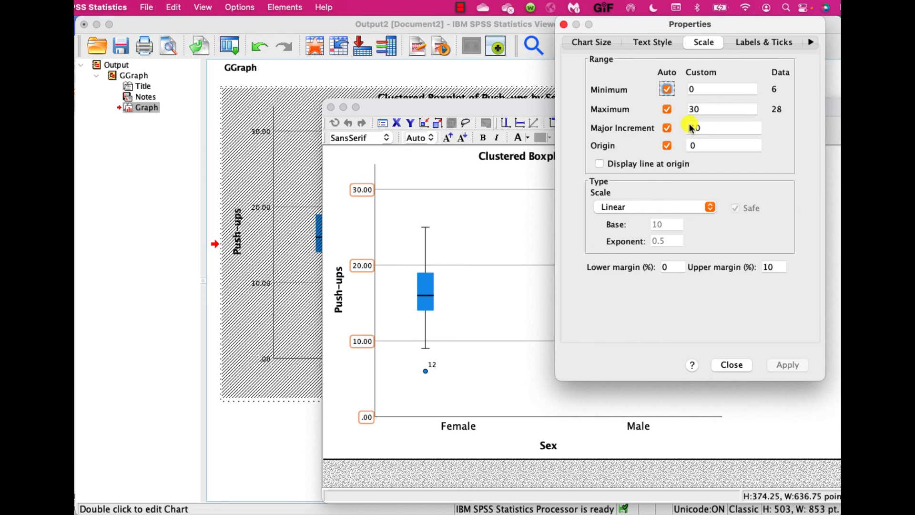
click(563, 24)
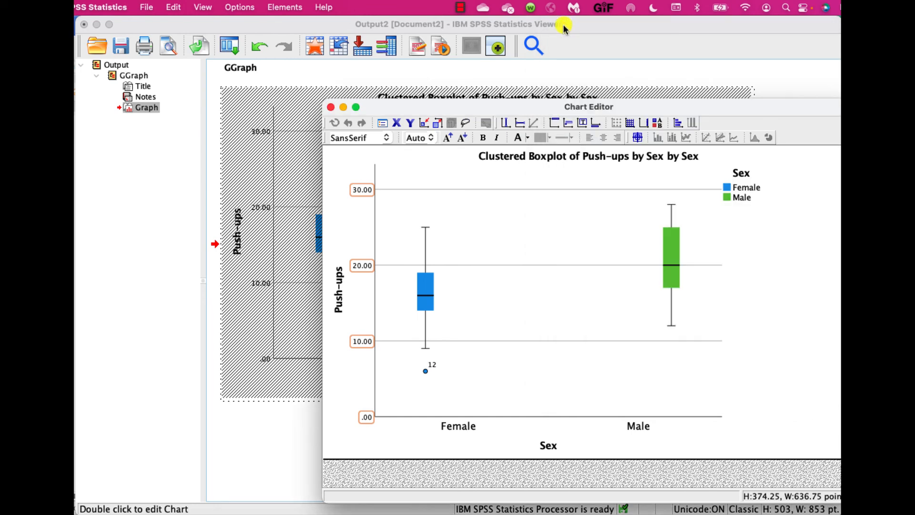
click(330, 107)
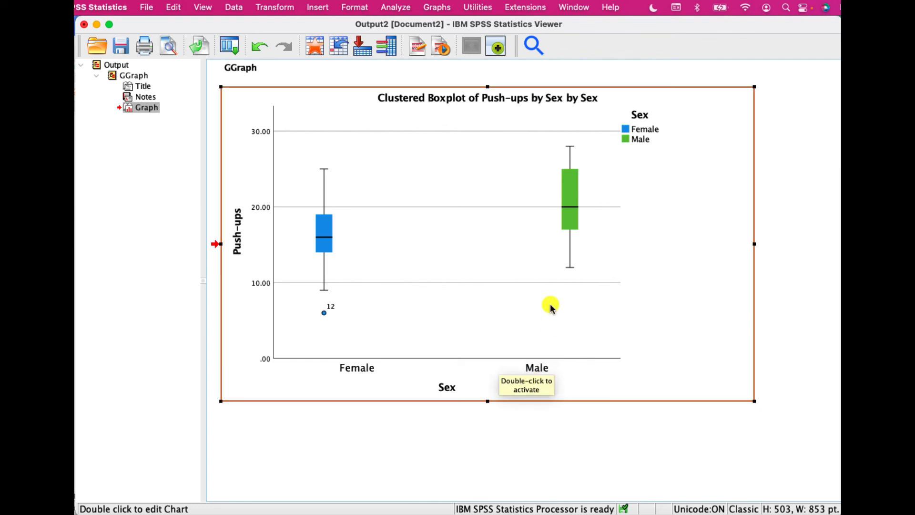
- Generate another clustered boxplot of Push-ups by Sex with Sport as the cluster colour variable, and view the result
click(436, 7)
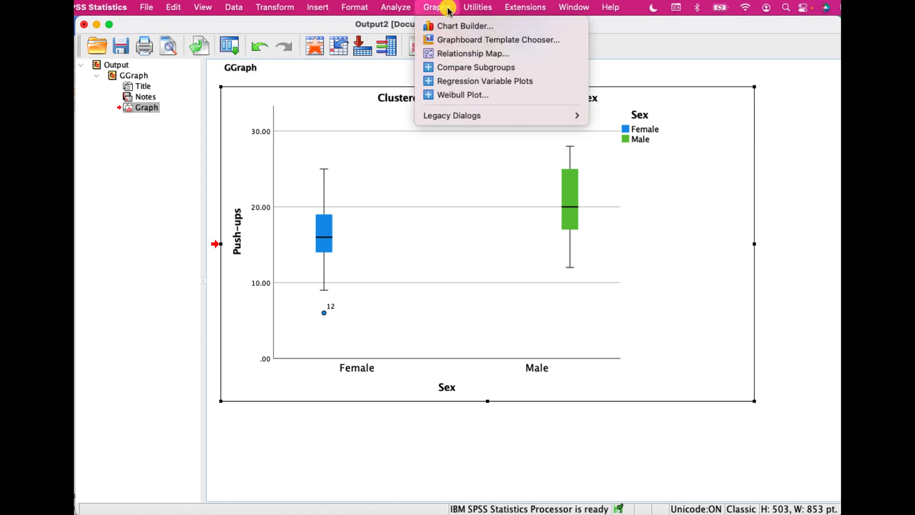
click(459, 25)
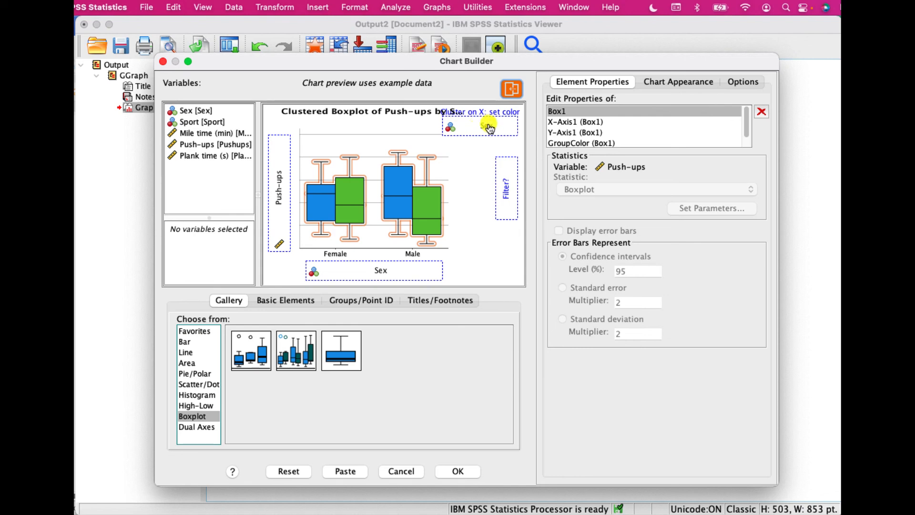
click(189, 124)
drag(189, 125, 470, 130)
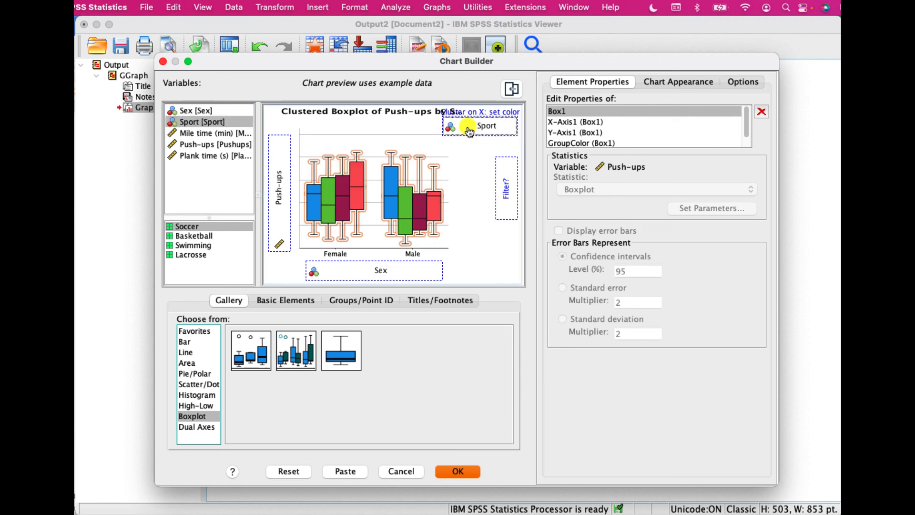
click(465, 471)
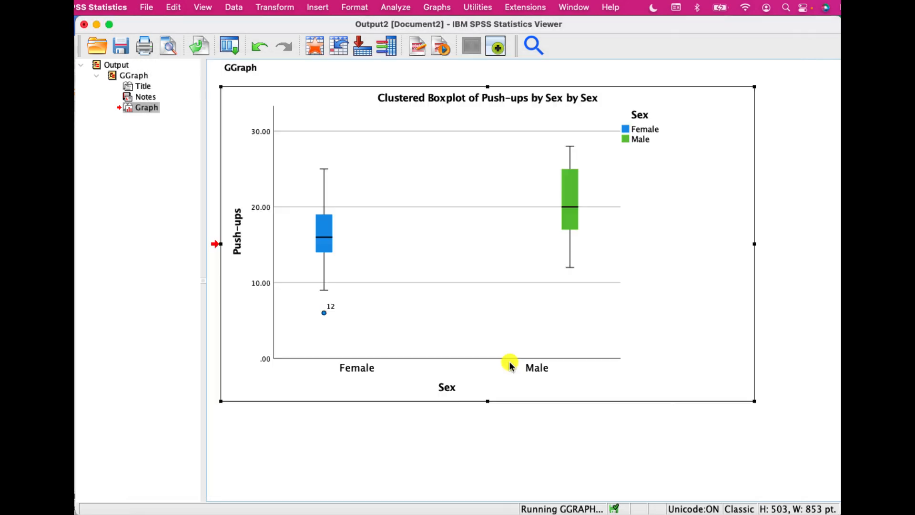
scroll(469, 296, down, 5)
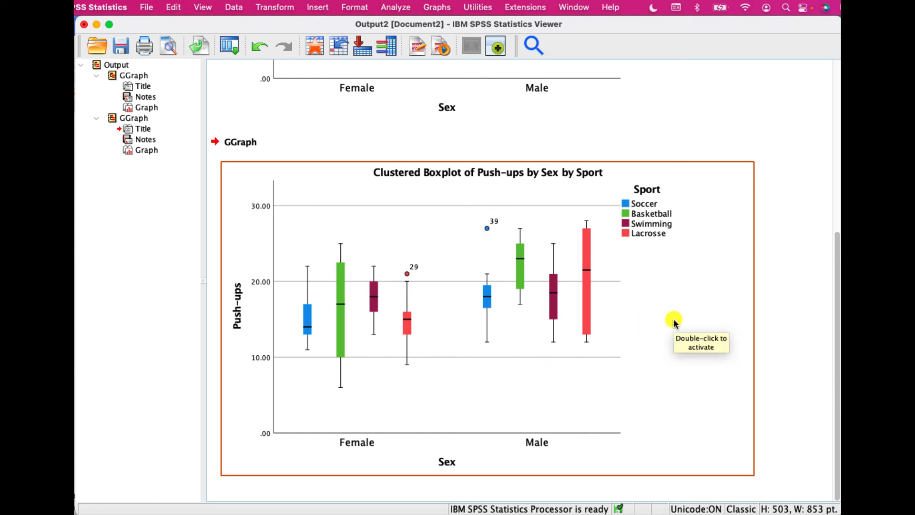
- Generate a clustered boxplot of Push-ups with Sport on the X-axis and Sex as the cluster colour variable
click(437, 7)
click(436, 22)
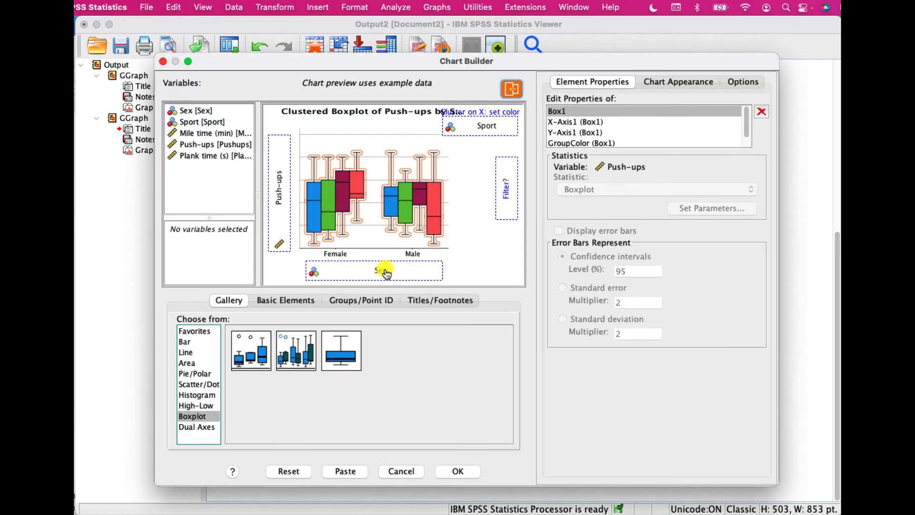
drag(384, 275, 484, 129)
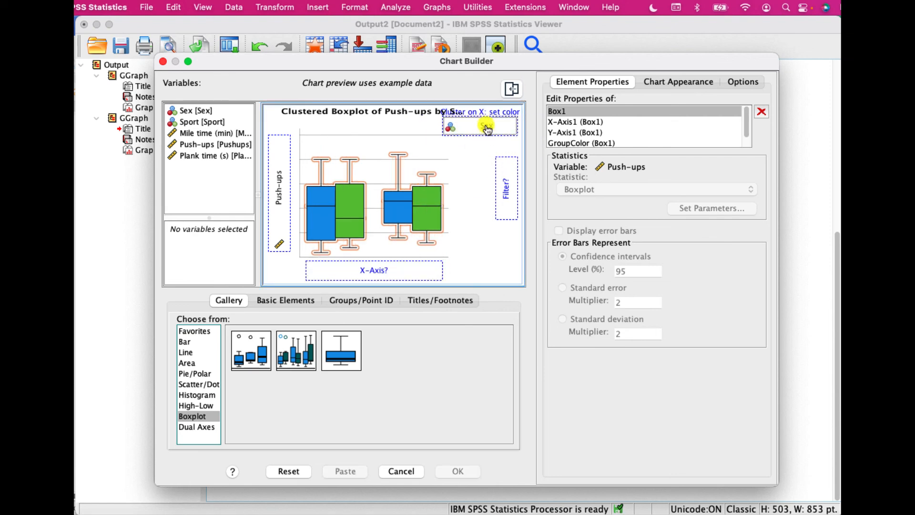
drag(189, 122, 356, 274)
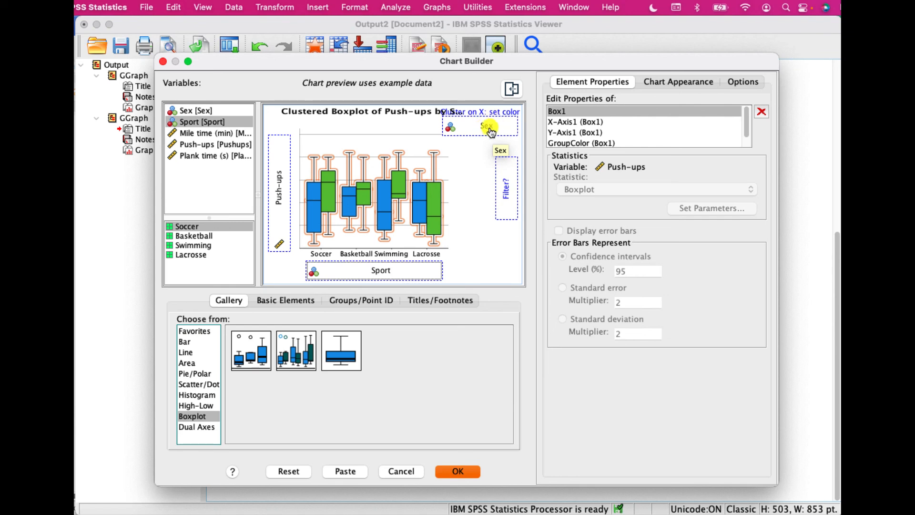
click(469, 472)
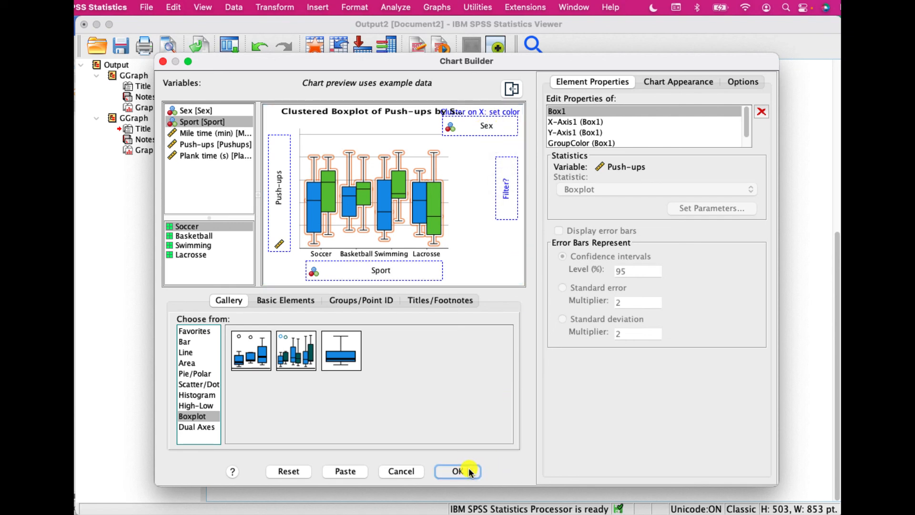